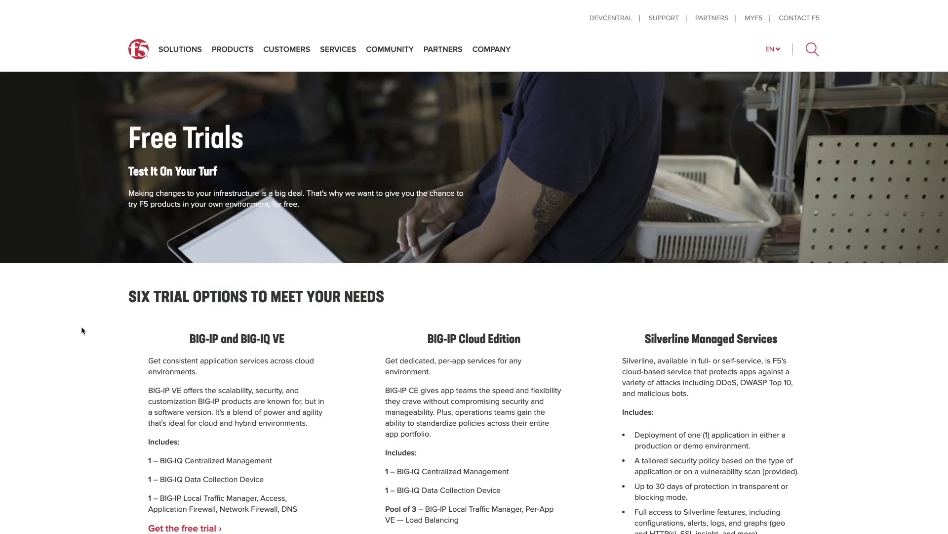
Step: Go from the BIG-IP and BIG-IQ VE trial page to the AWS Quick Start readme
left_click(213, 530)
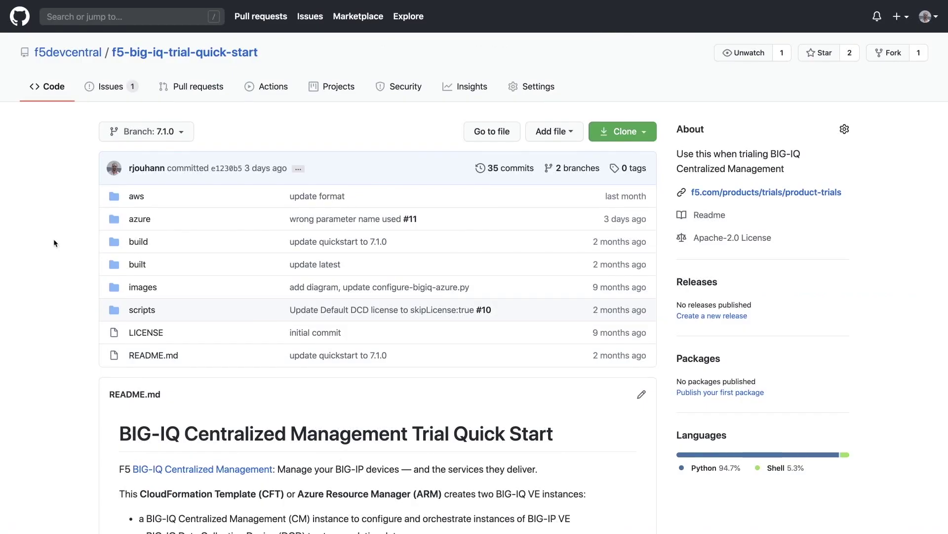
scroll(53, 239, "down", 1)
scroll(54, 240, "down", 2)
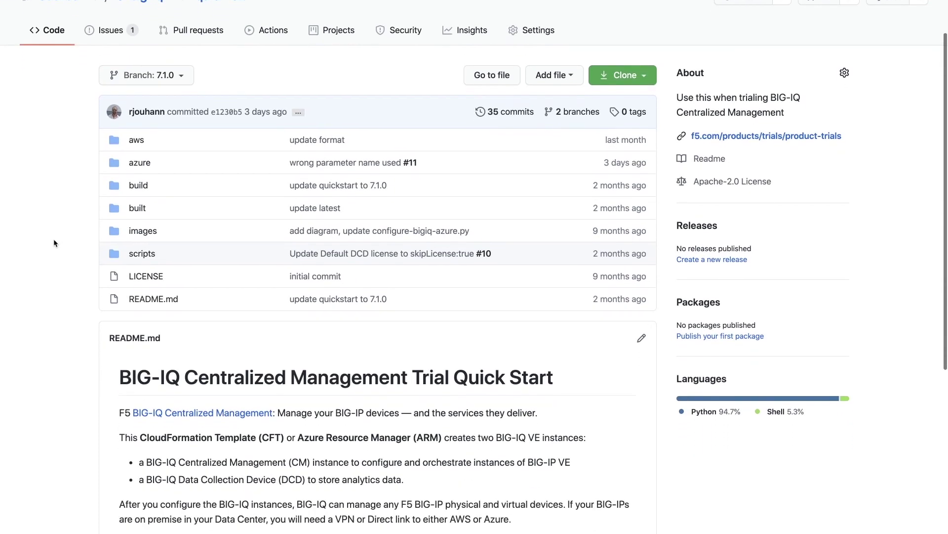
scroll(53, 240, "down", 1)
scroll(53, 240, "down", 1)
scroll(53, 240, "down", 2)
scroll(54, 239, "down", 1)
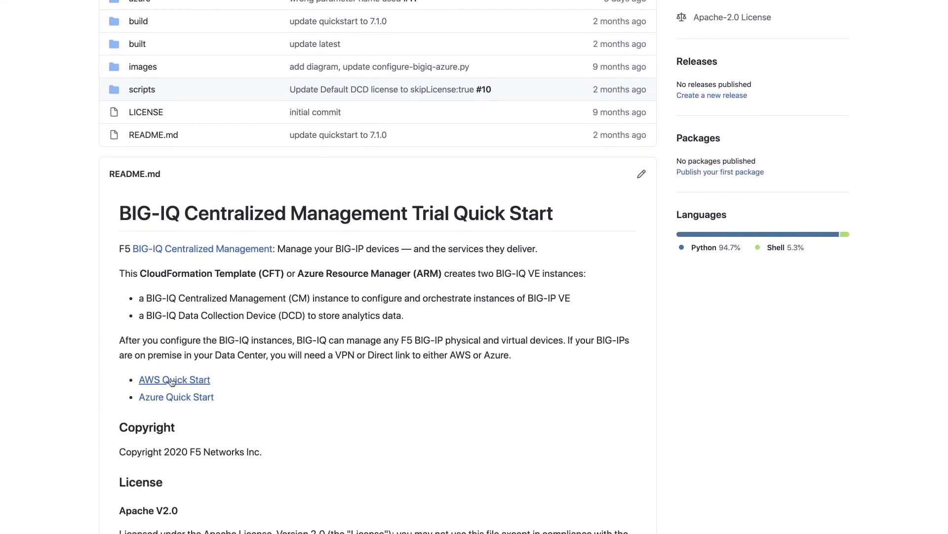
left_click(171, 382)
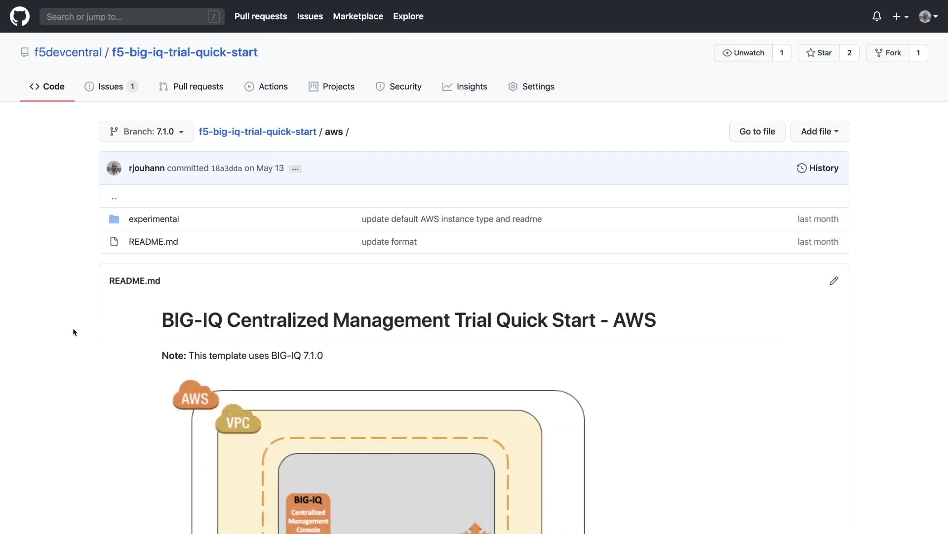
scroll(73, 331, "down", 1)
scroll(73, 331, "down", 1)
scroll(72, 331, "down", 1)
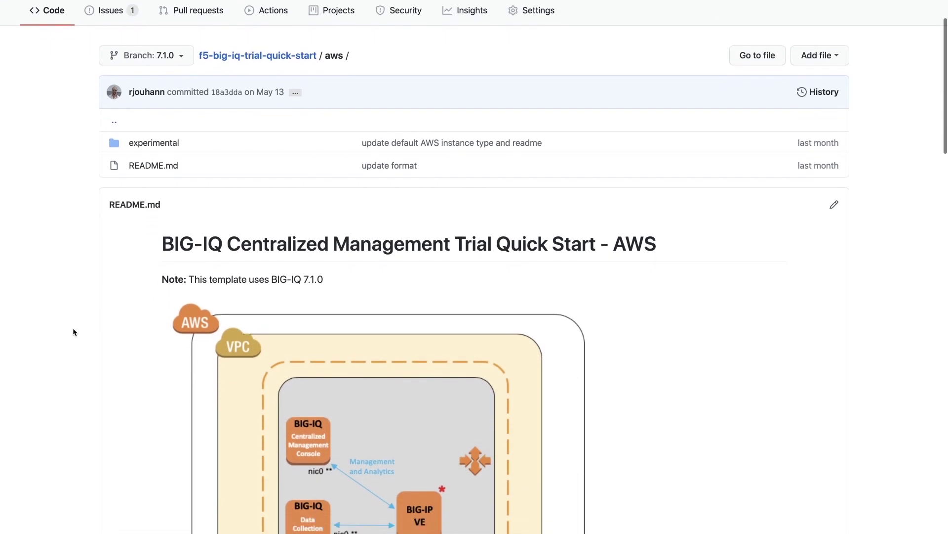
scroll(72, 332, "down", 1)
scroll(72, 331, "down", 1)
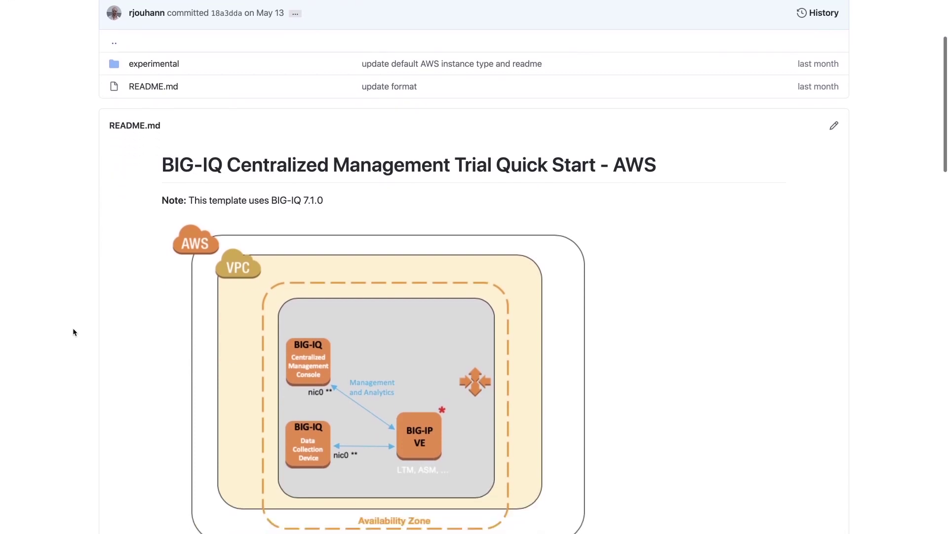
scroll(74, 332, "down", 1)
scroll(73, 332, "down", 1)
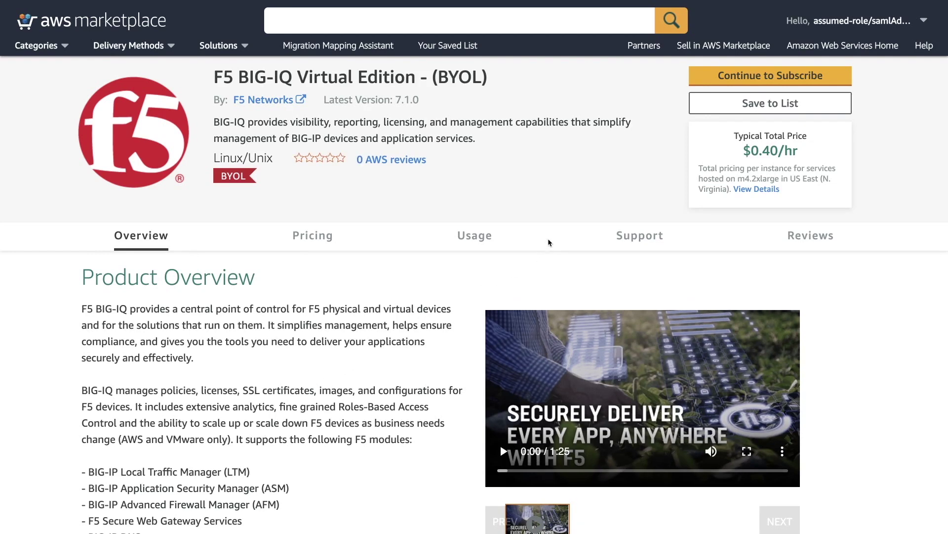
Step: Subscribe to F5 BIG-IQ Virtual Edition (BYOL) and continue to its configuration
left_click(738, 78)
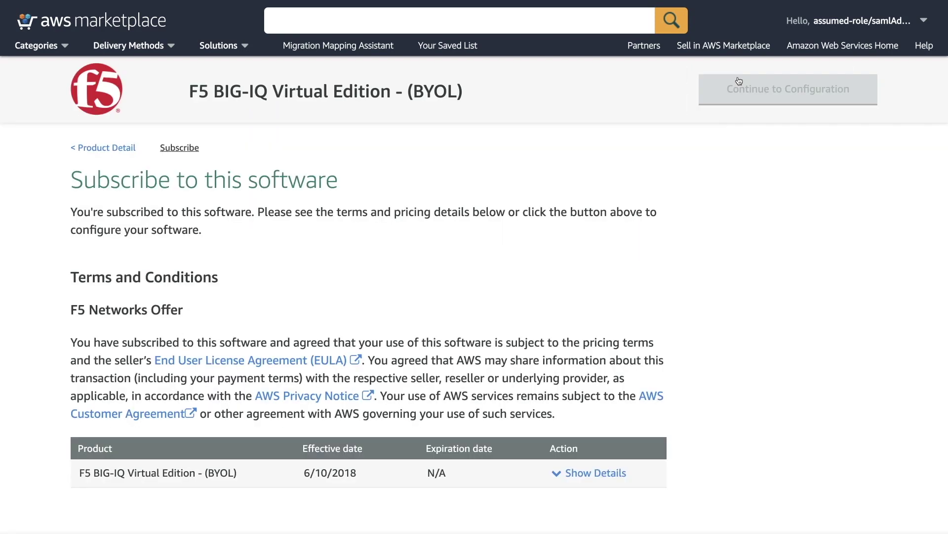
left_click(738, 82)
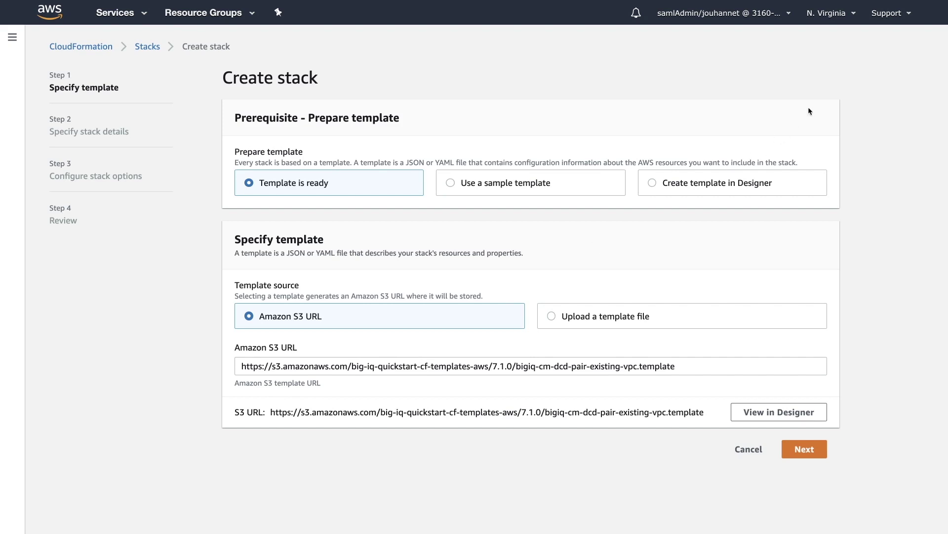
Step: Confirm the stack will deploy to the N. Virginia region
left_click(851, 16)
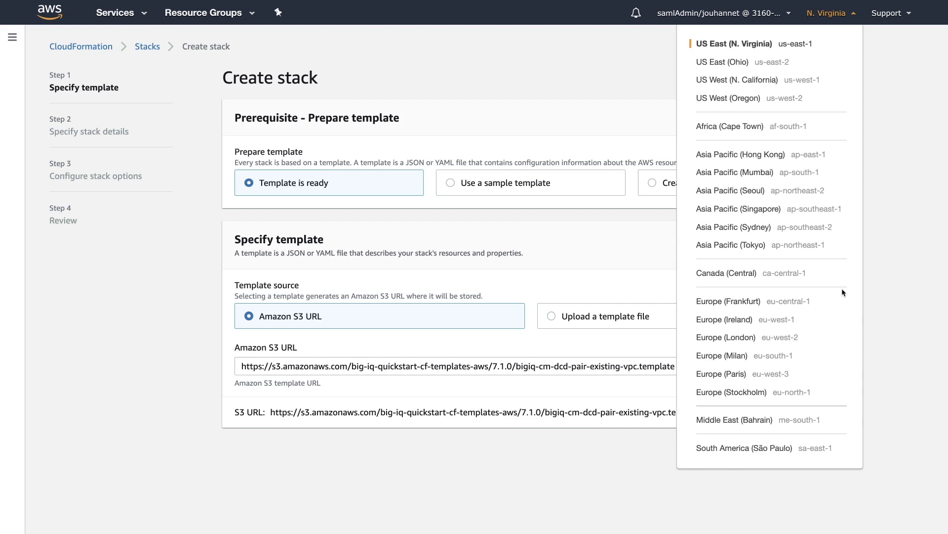
left_click(880, 258)
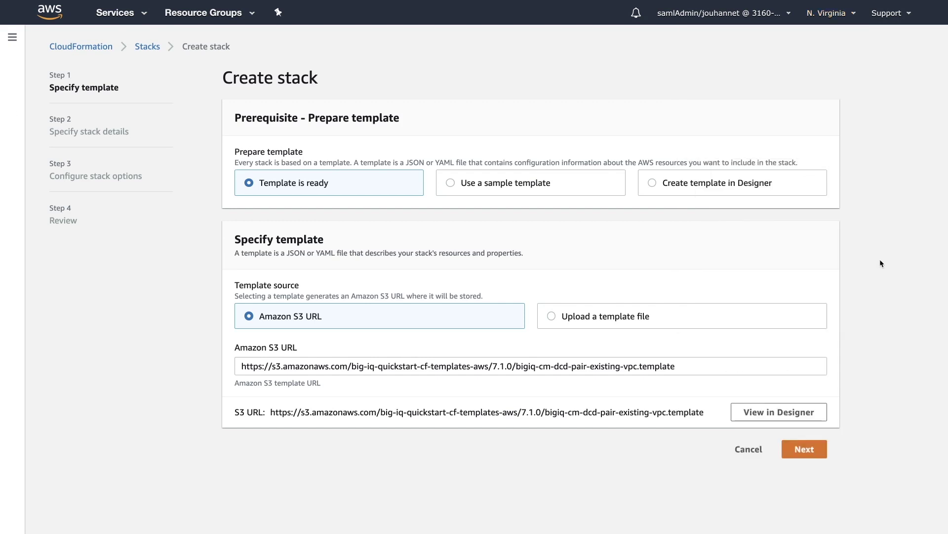
Step: Name the stack F5-BIG-IQ-Trial-demo, using VPC vpc-b7c86ccc (172.31.0.0/16) and Subnet Mgt
left_click(805, 449)
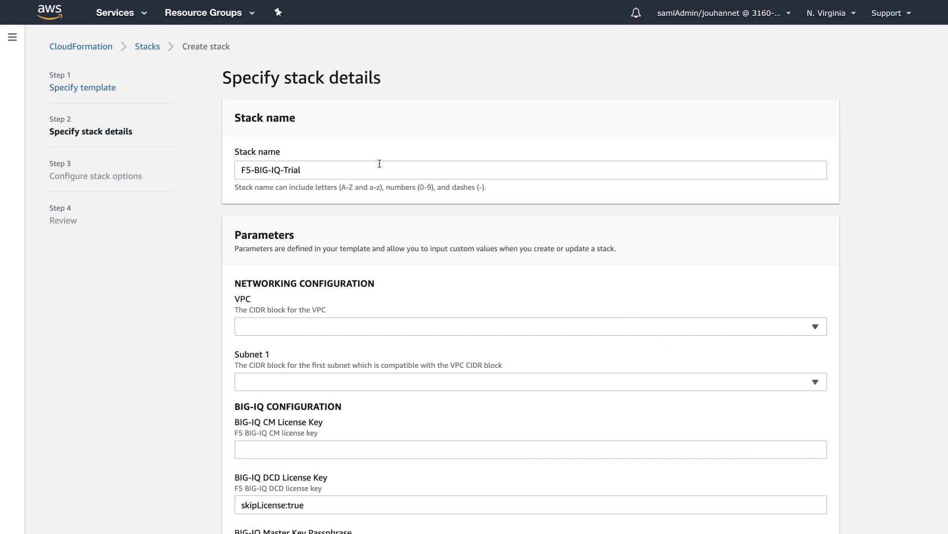
left_click(359, 169)
type("-demo")
left_click(335, 329)
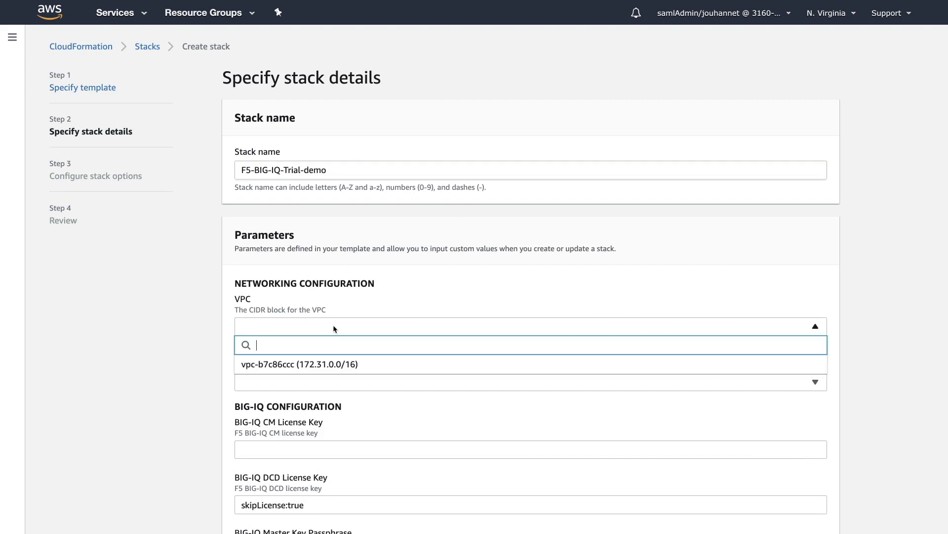
left_click(319, 361)
left_click(311, 381)
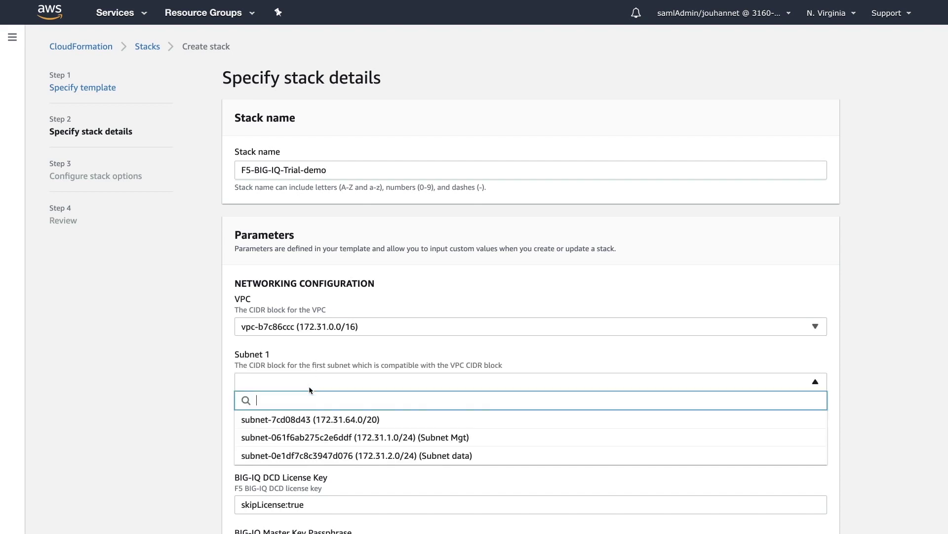
left_click(308, 434)
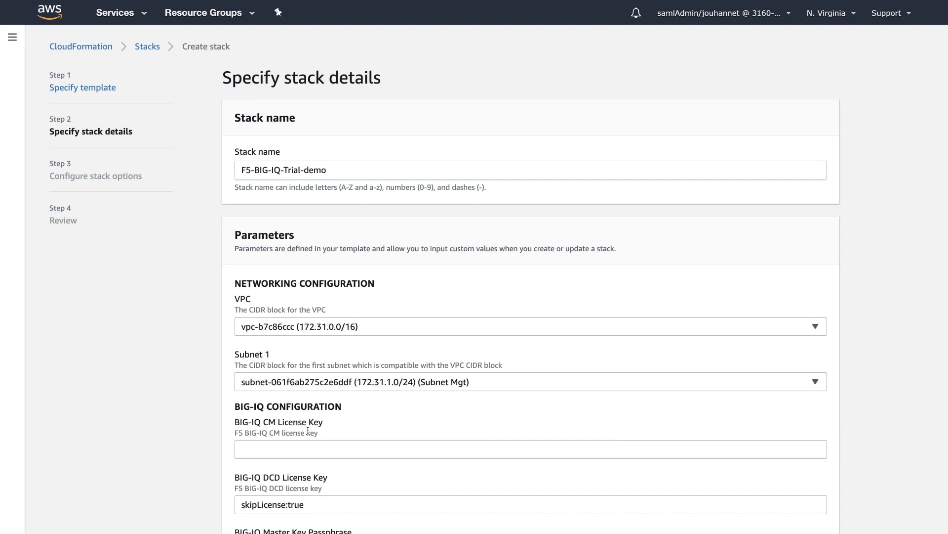
left_click(369, 453)
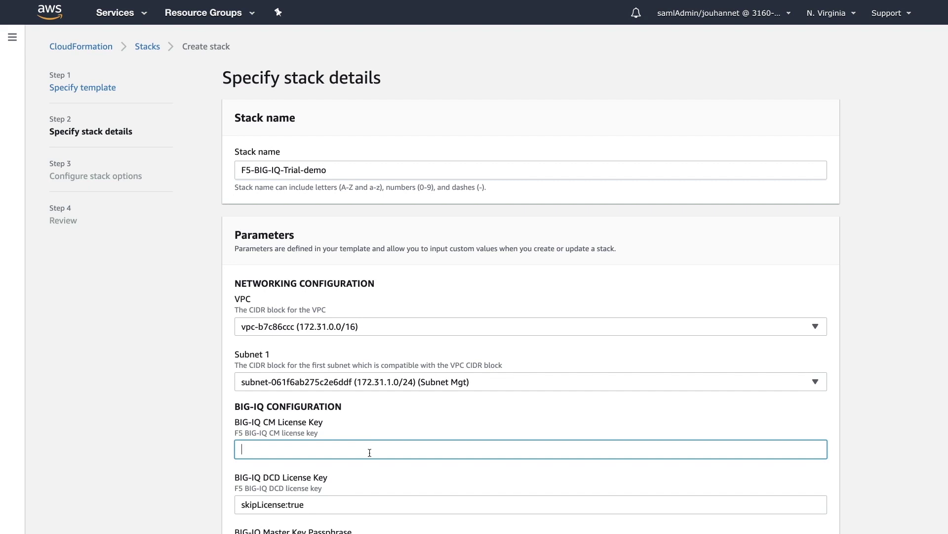
key("ctrl+v")
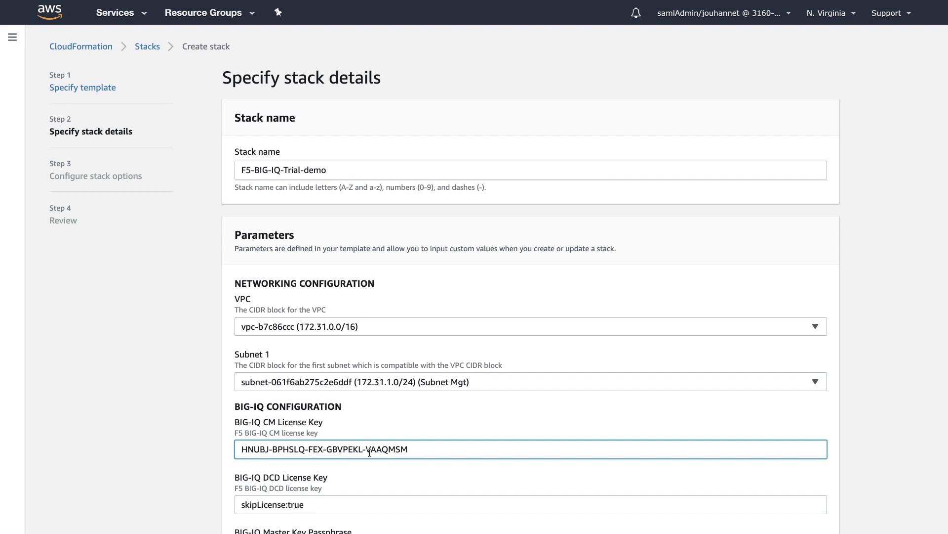
left_click(371, 470)
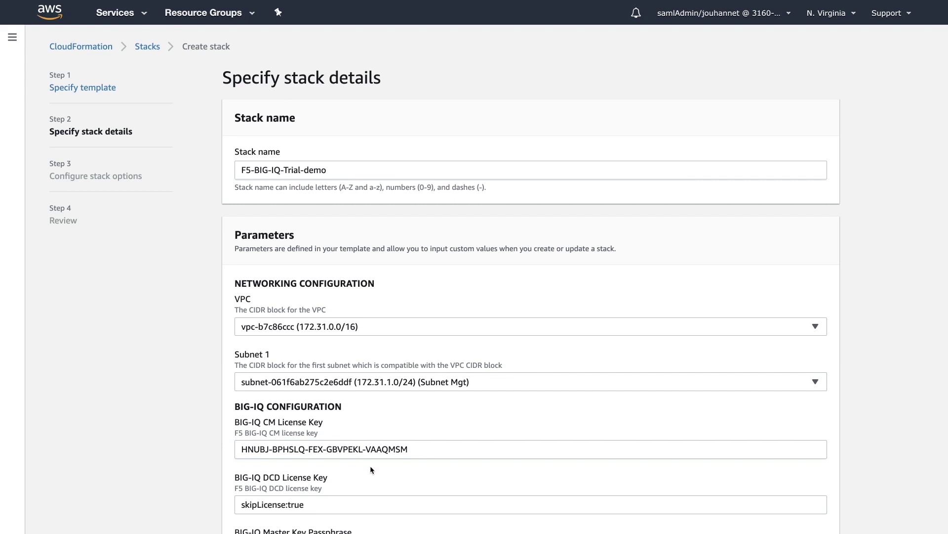
scroll(370, 466, "down", 1)
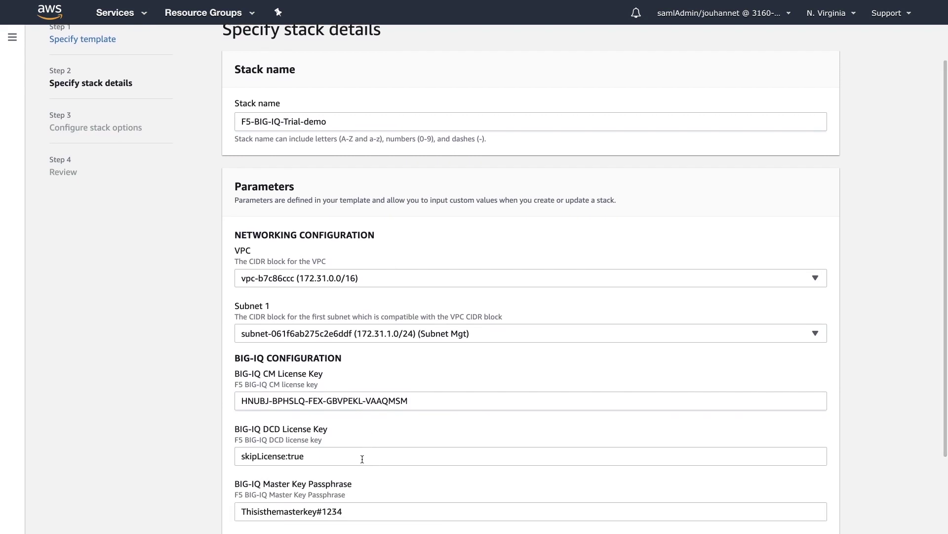
left_click(361, 458)
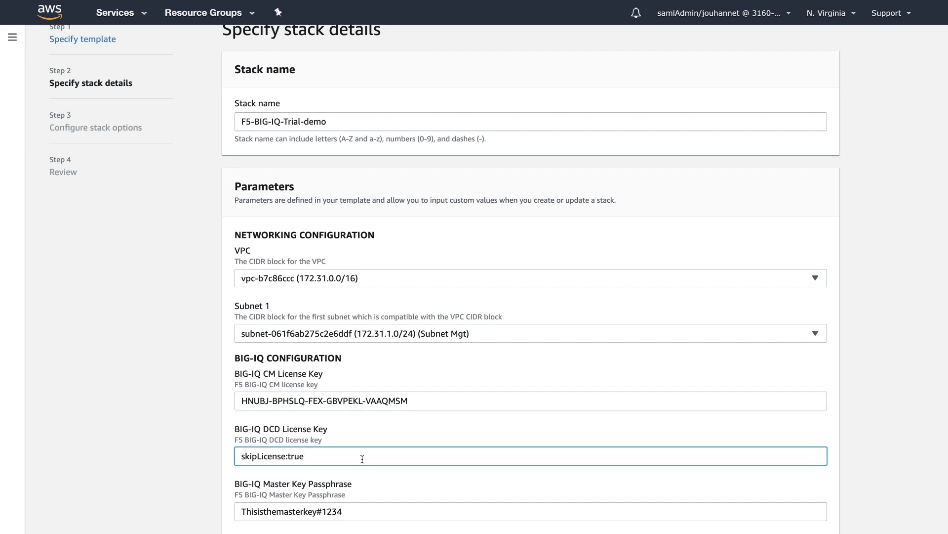
scroll(361, 457, "down", 1)
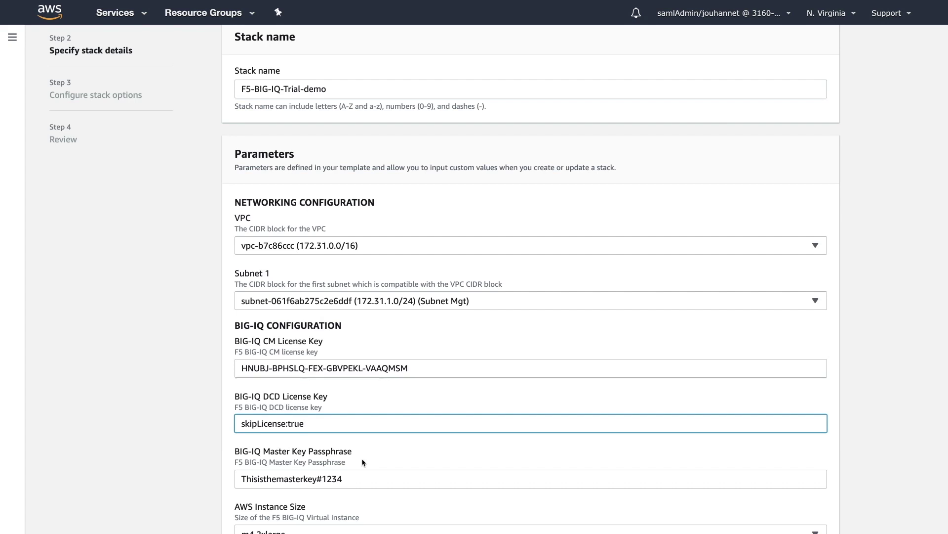
scroll(361, 459, "down", 1)
left_click(362, 458)
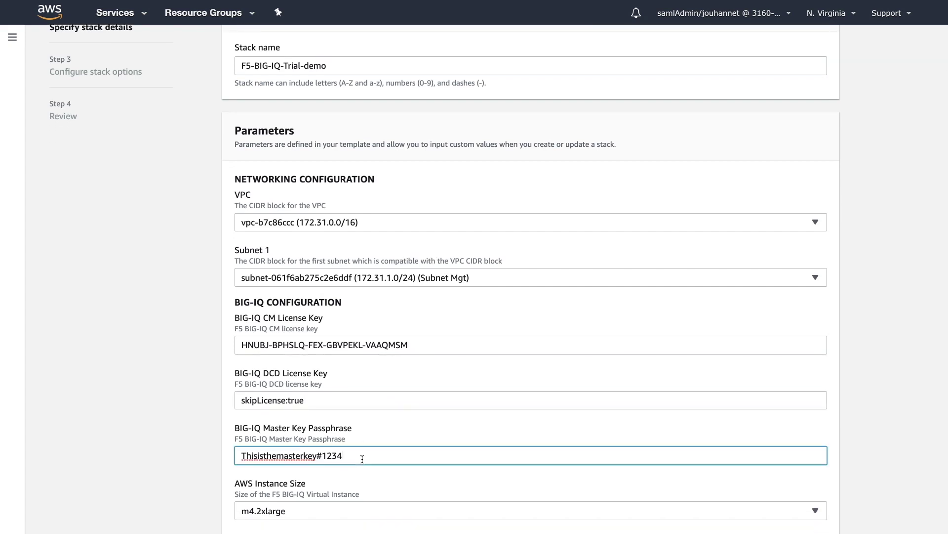
type("56")
scroll(346, 437, "down", 1)
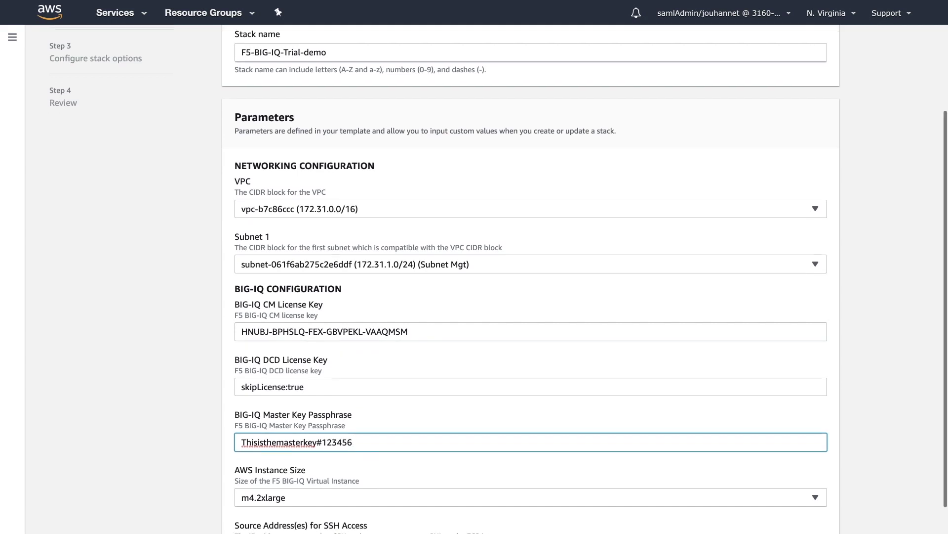
scroll(345, 437, "down", 1)
Step: Use m4.4xlarge instances, allow SSH only from 1.2.3.4/32, and choose key pair demo-key-pair-ssh
left_click(345, 433)
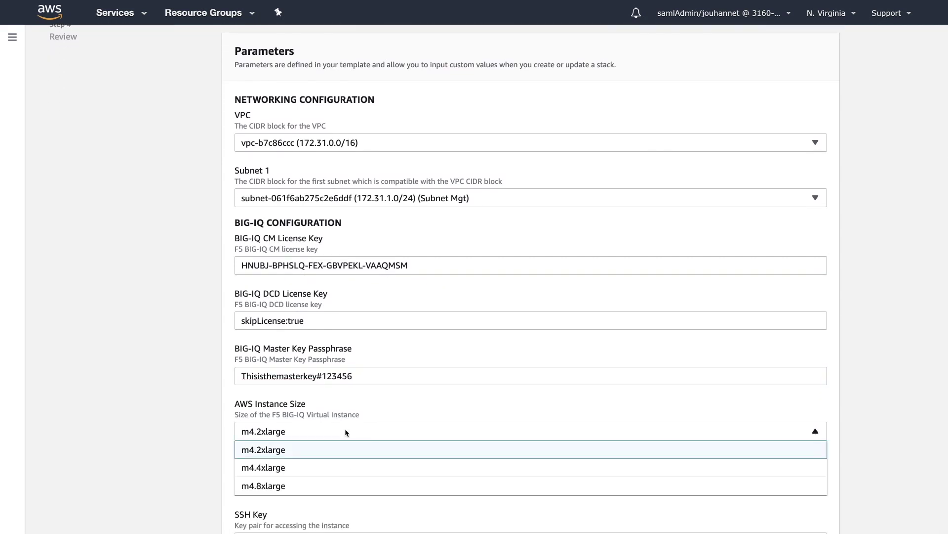
left_click(333, 465)
scroll(335, 464, "down", 1)
left_click(332, 461)
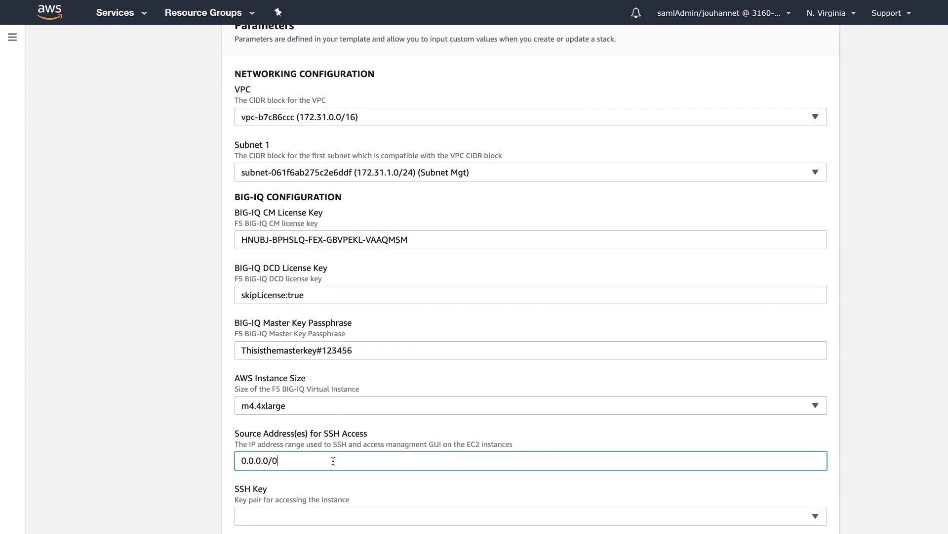
left_click_drag(332, 461, 233, 463)
type("1.2.3.4")
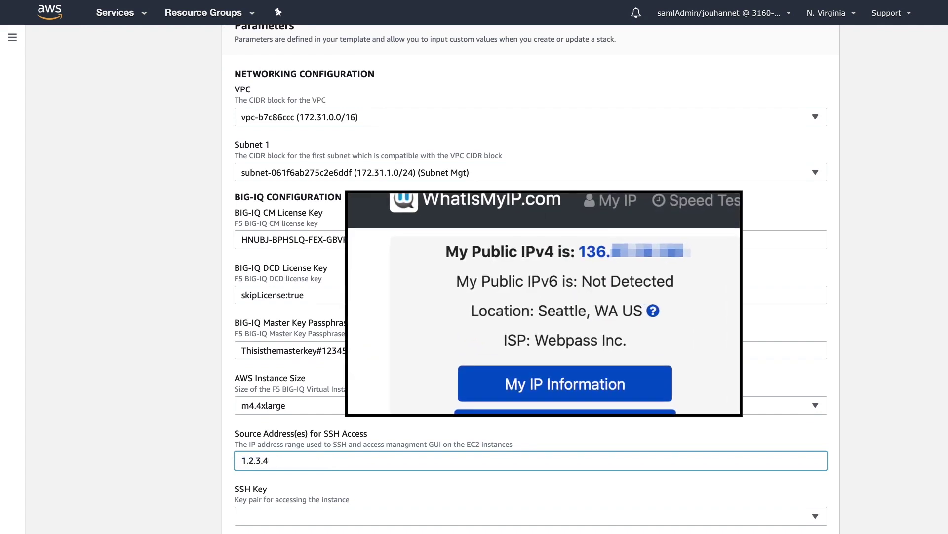
type("/")
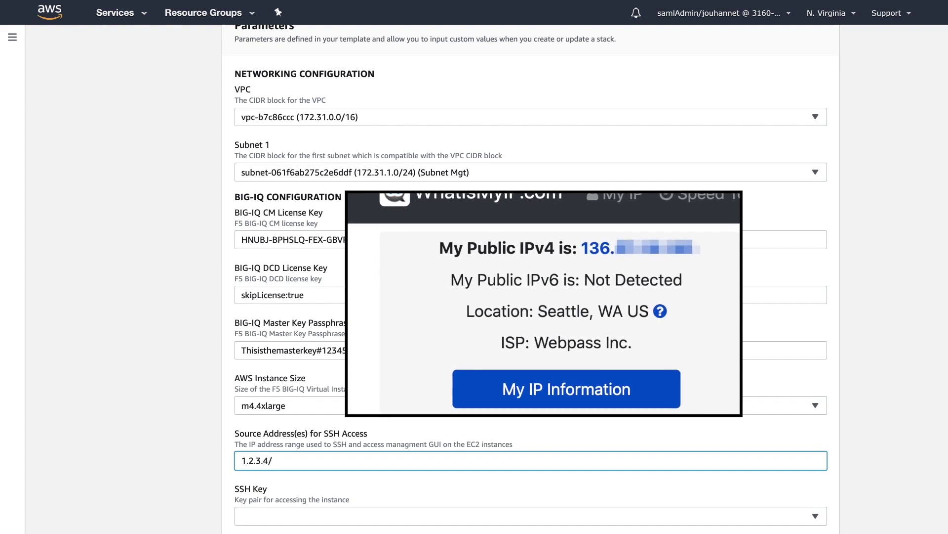
type("32")
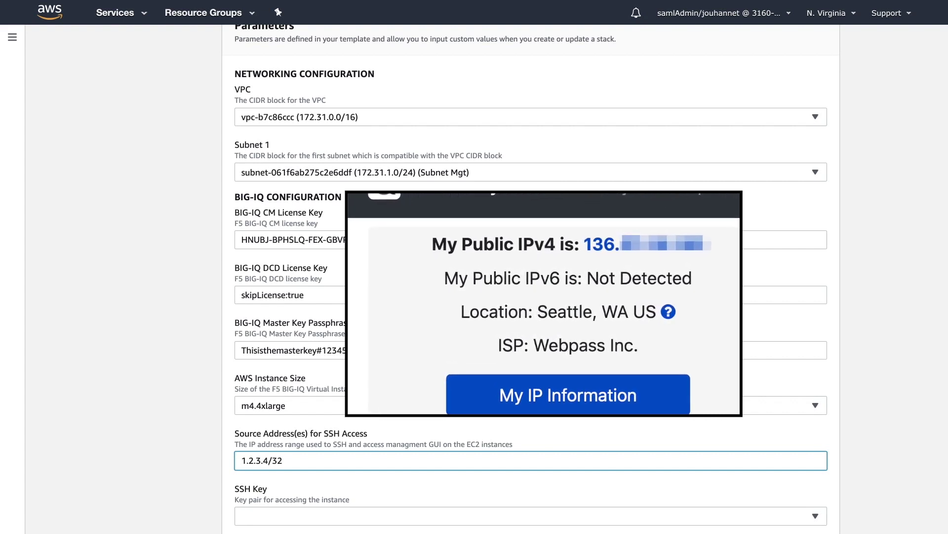
key("ctrl+a")
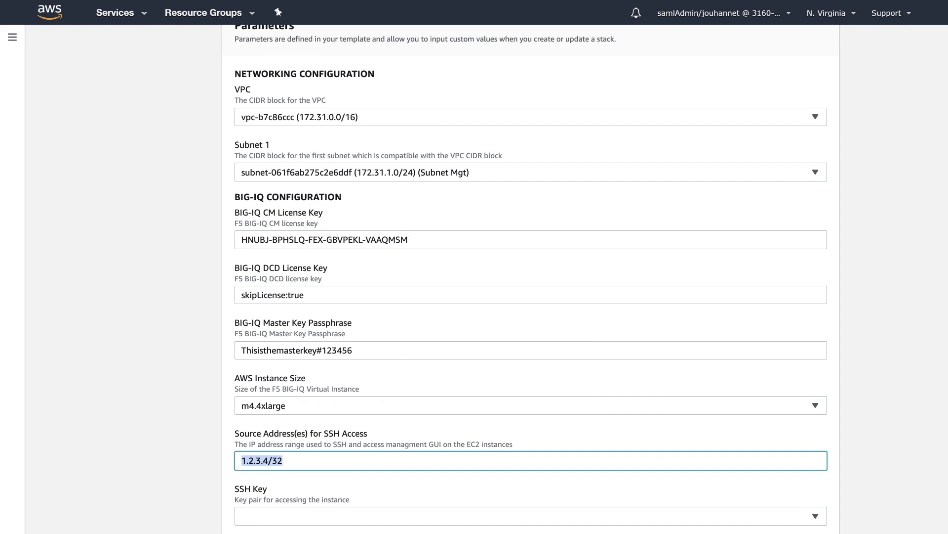
left_click(314, 488)
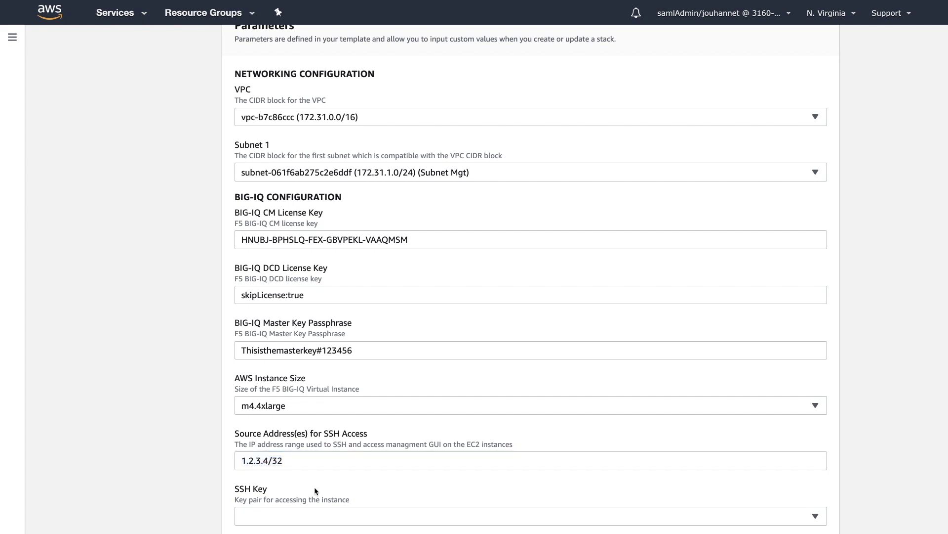
left_click(308, 514)
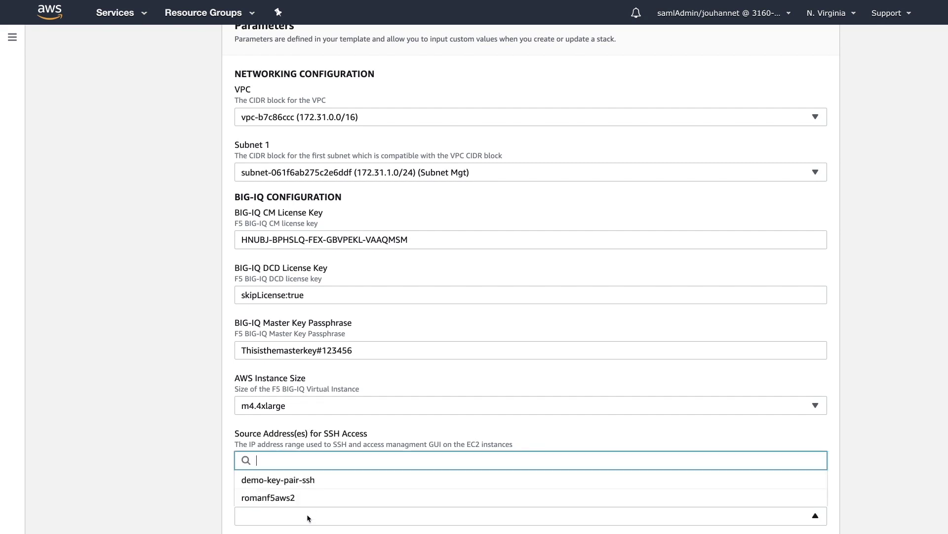
left_click(310, 483)
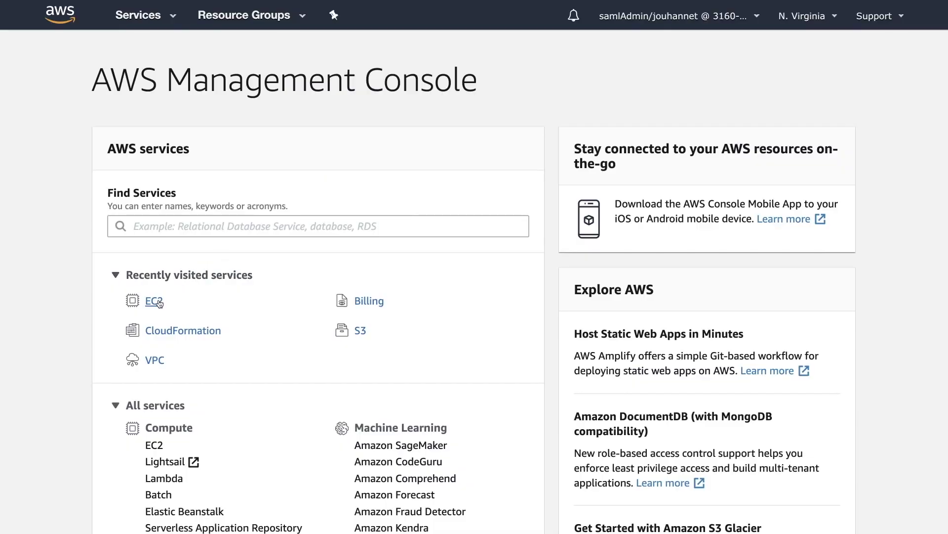
Step: From the EC2 dashboard, go to Network & Security > Key Pairs and start a new key pair
left_click(154, 301)
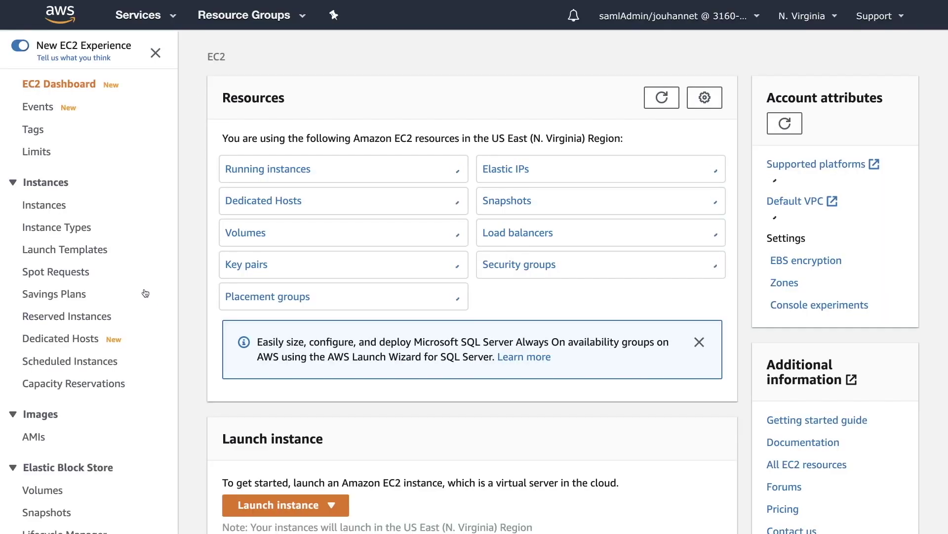
left_click(12, 182)
scroll(79, 293, "down", 1)
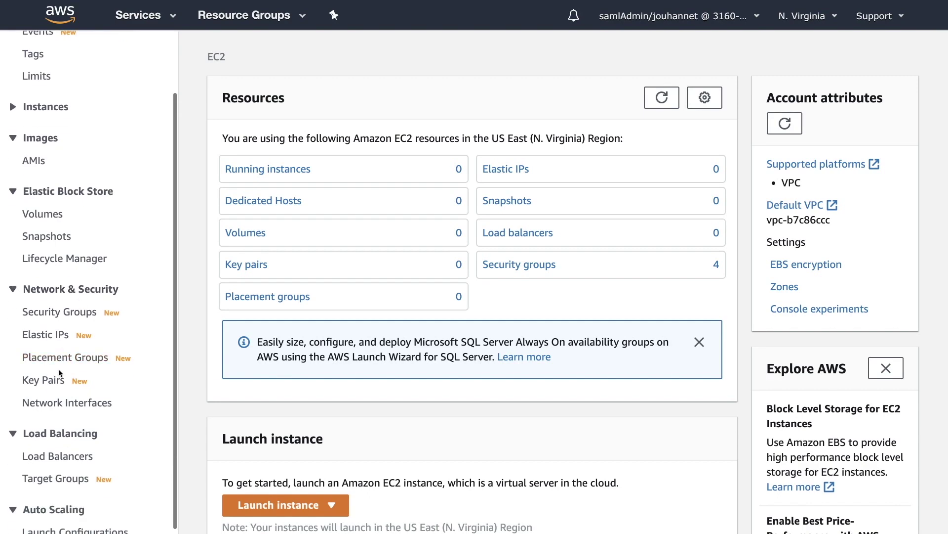
left_click(58, 382)
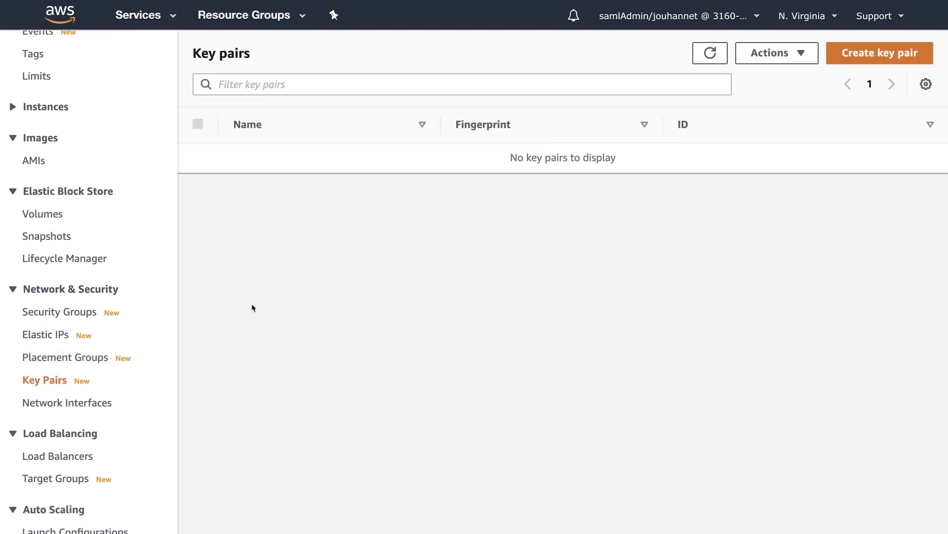
left_click(856, 58)
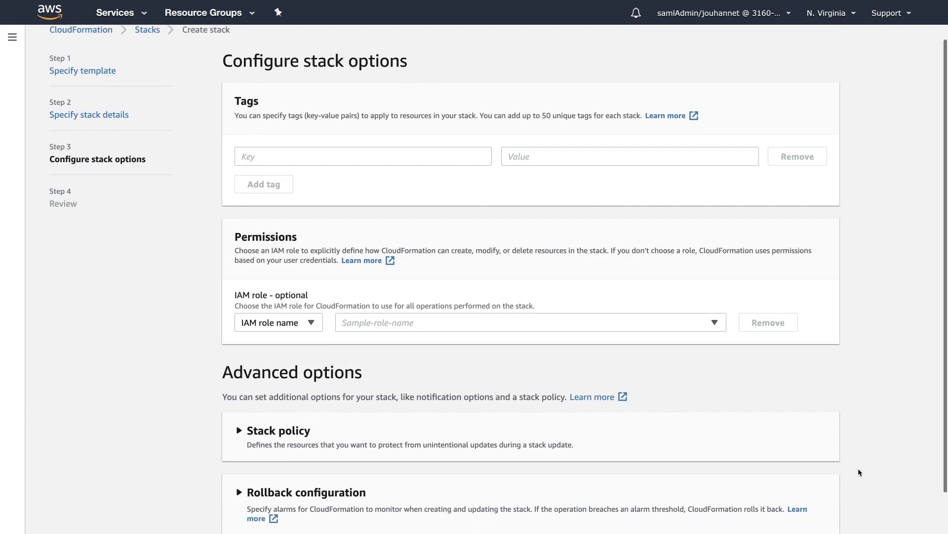
scroll(858, 469, "down", 3)
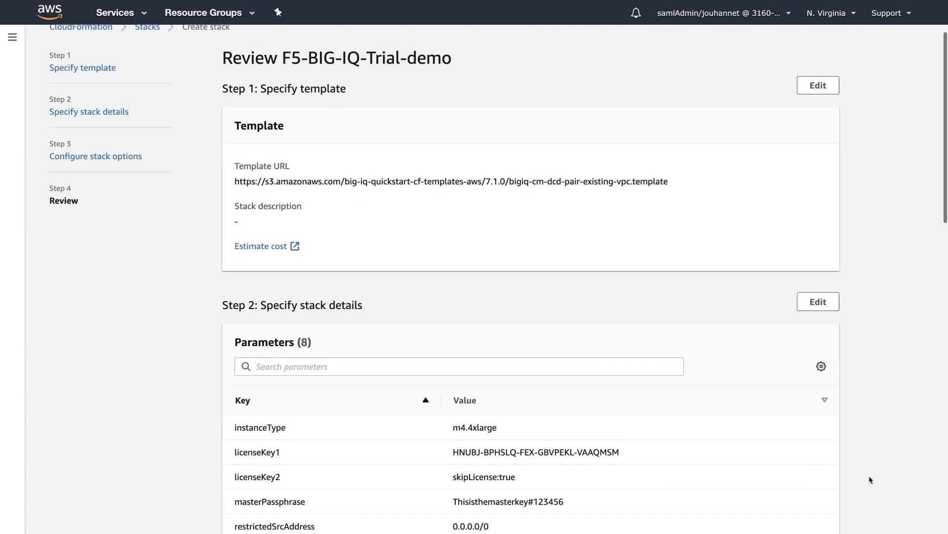
scroll(870, 480, "down", 2)
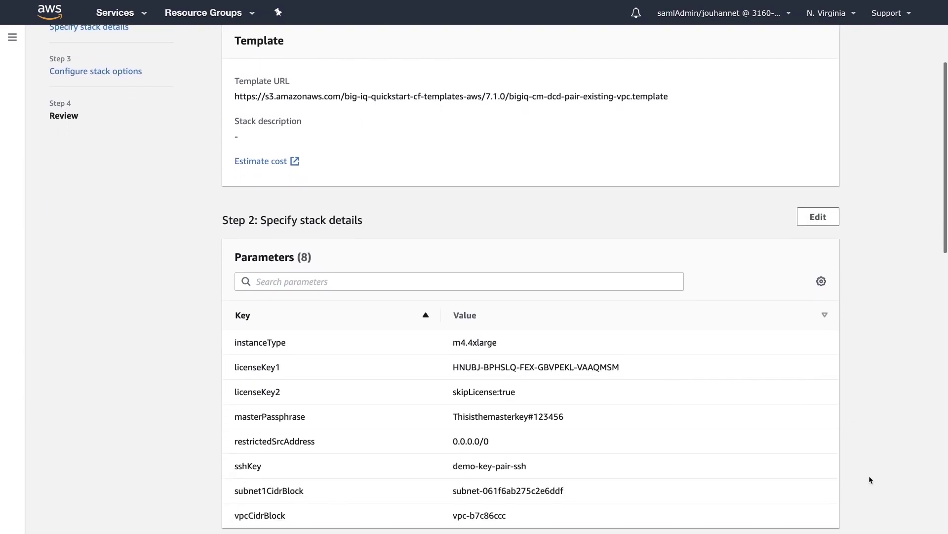
scroll(869, 480, "down", 2)
scroll(870, 479, "down", 4)
scroll(869, 480, "down", 5)
scroll(870, 480, "down", 7)
scroll(870, 479, "down", 3)
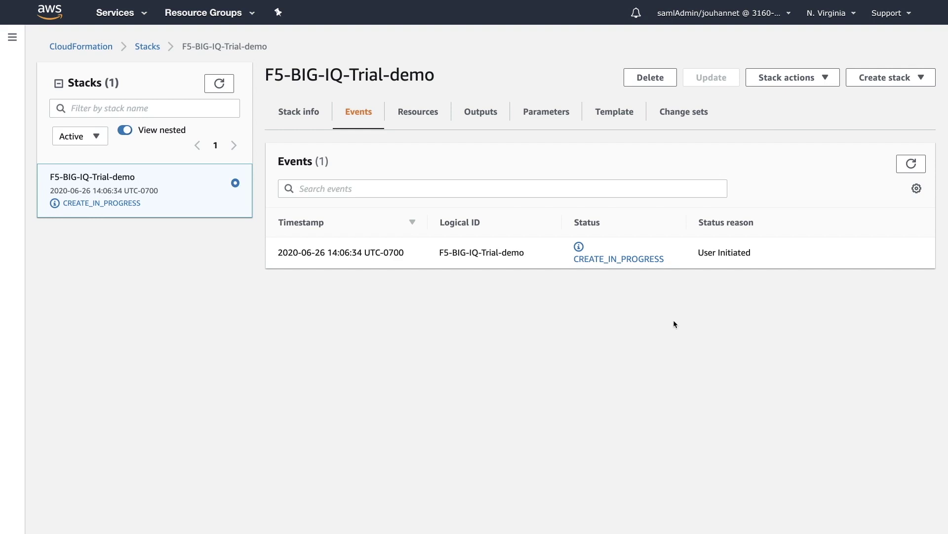
Step: Check the stack's Outputs and Resources, refreshing until all 10 resources show CREATE_COMPLETE
left_click(479, 113)
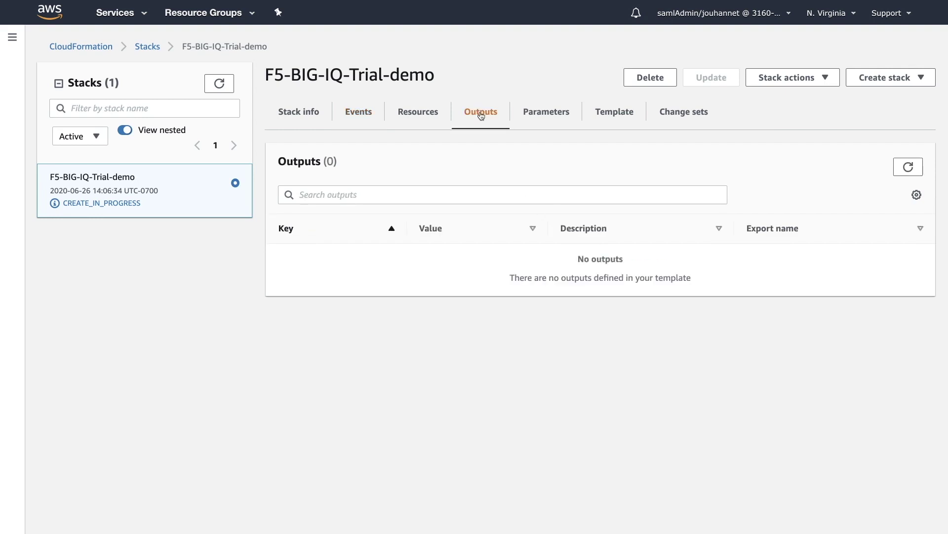
left_click(406, 115)
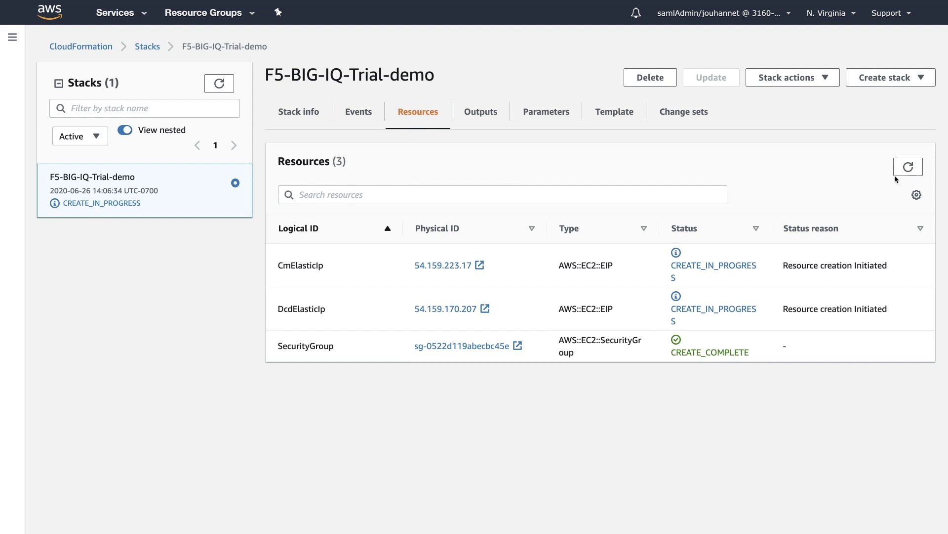
left_click(908, 168)
left_click(907, 168)
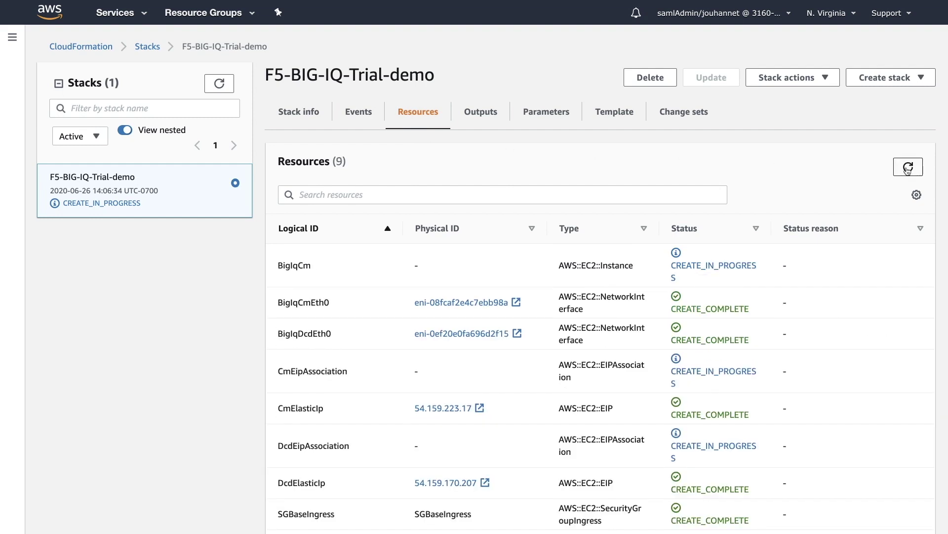
left_click(908, 168)
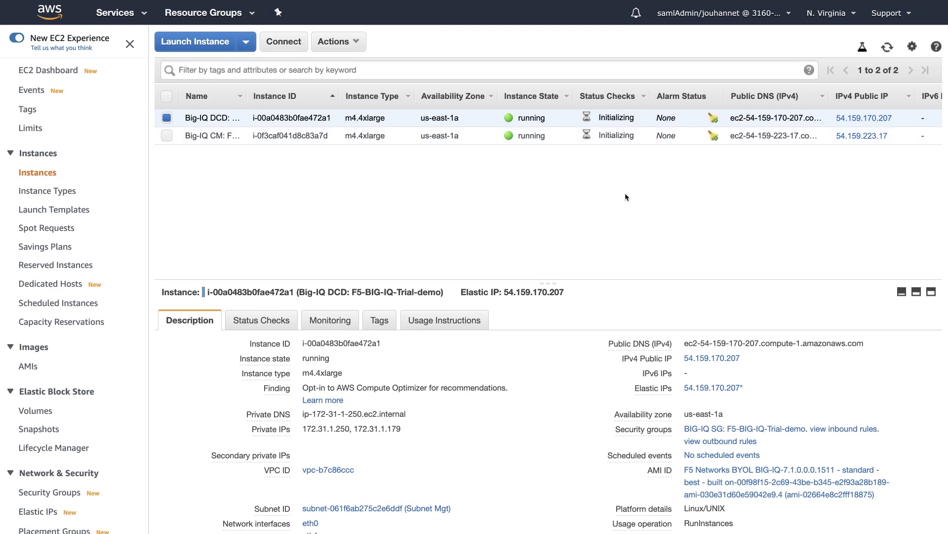
Step: Refresh the instance status checks and copy the DCD public IP 54.159.170.207
left_click(887, 47)
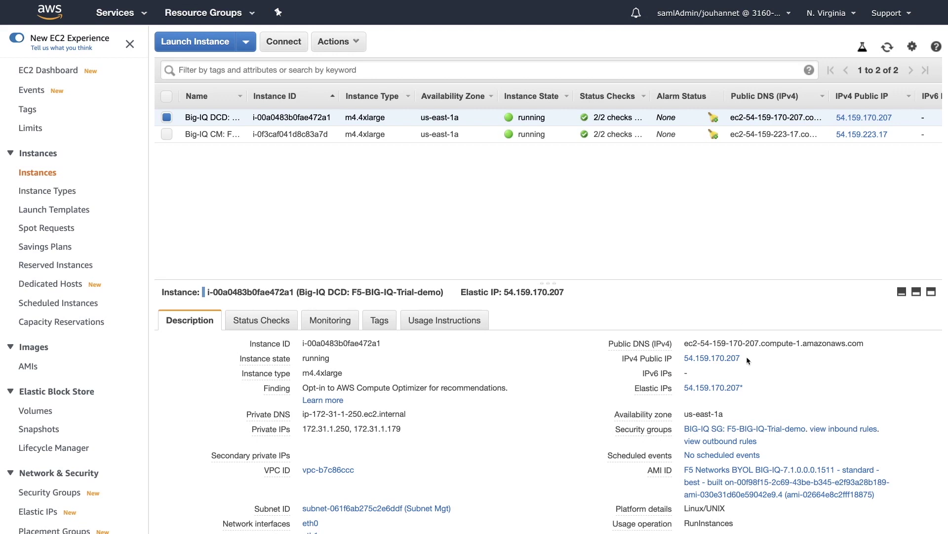
mouse_move(751, 359)
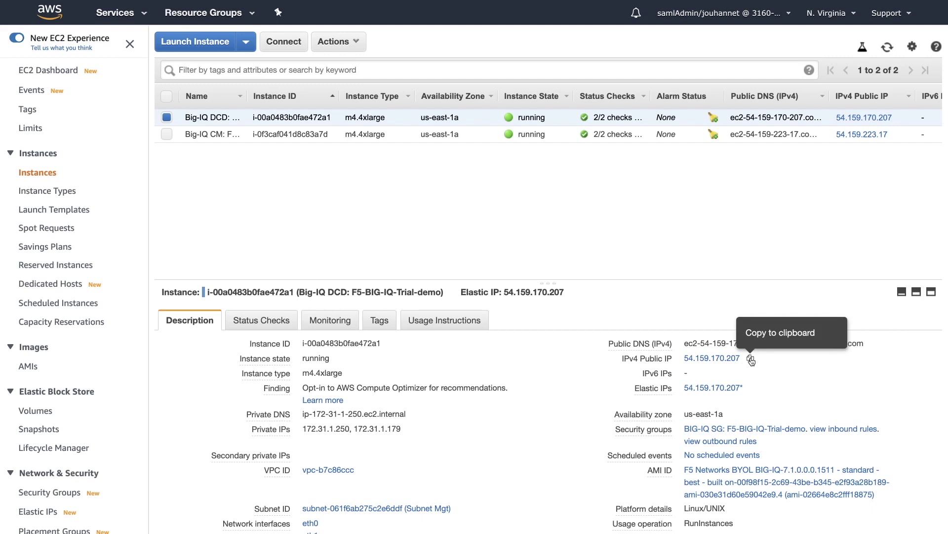
left_click(751, 359)
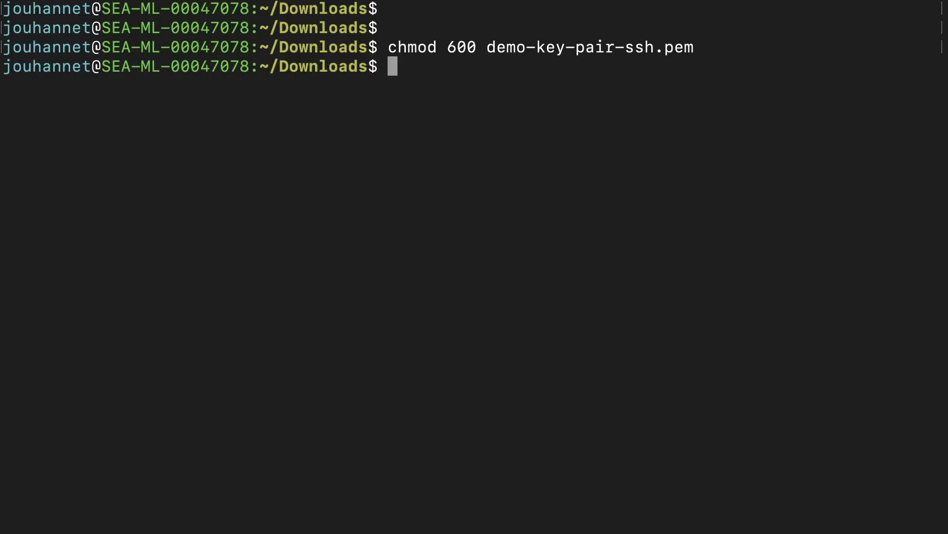
type("ssh -i de")
Step: SSH into the DCD instance at 54.159.170.207 with the .pem key and start bash
key("Tab")
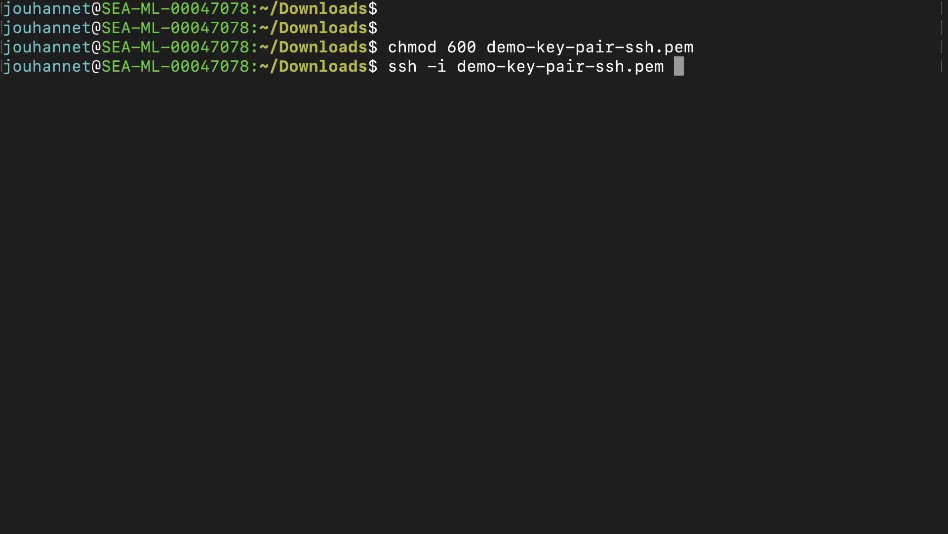
type("admin@")
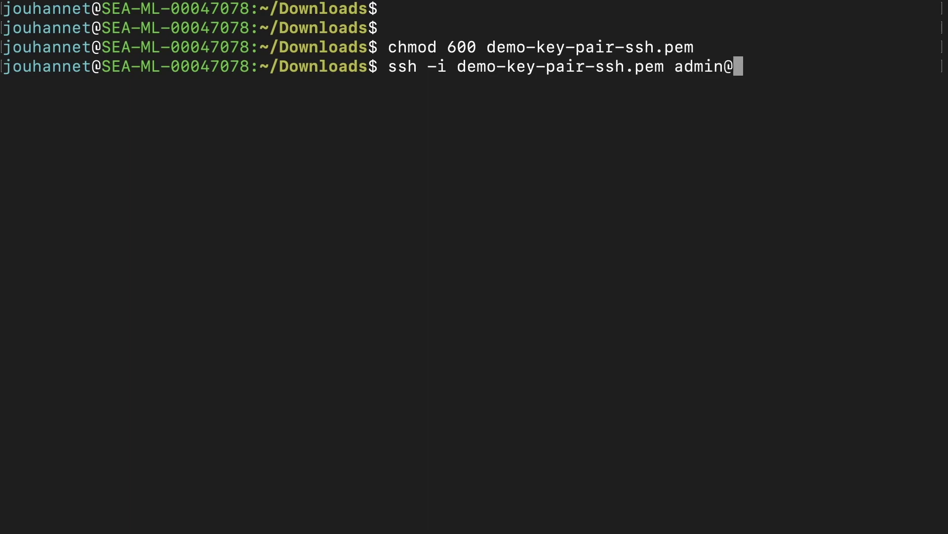
type("54.159.170.207")
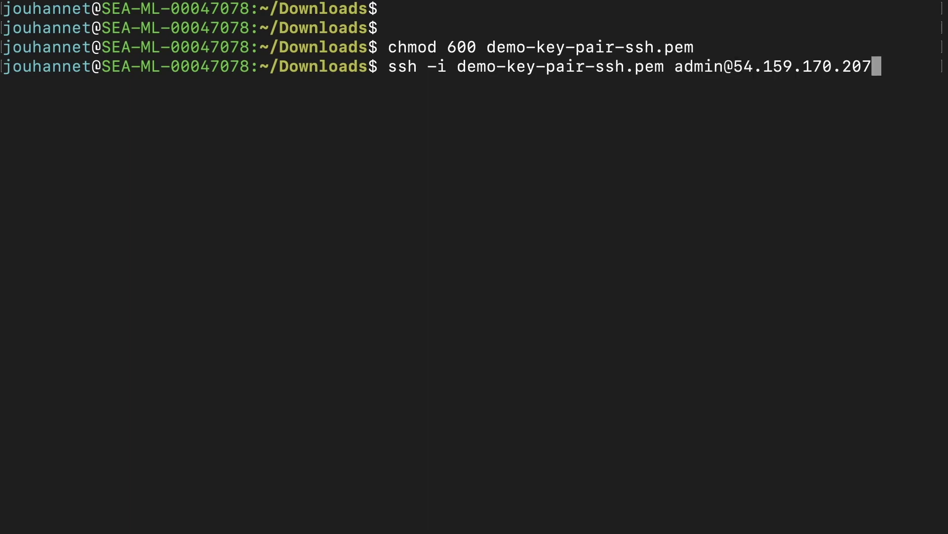
key("Return")
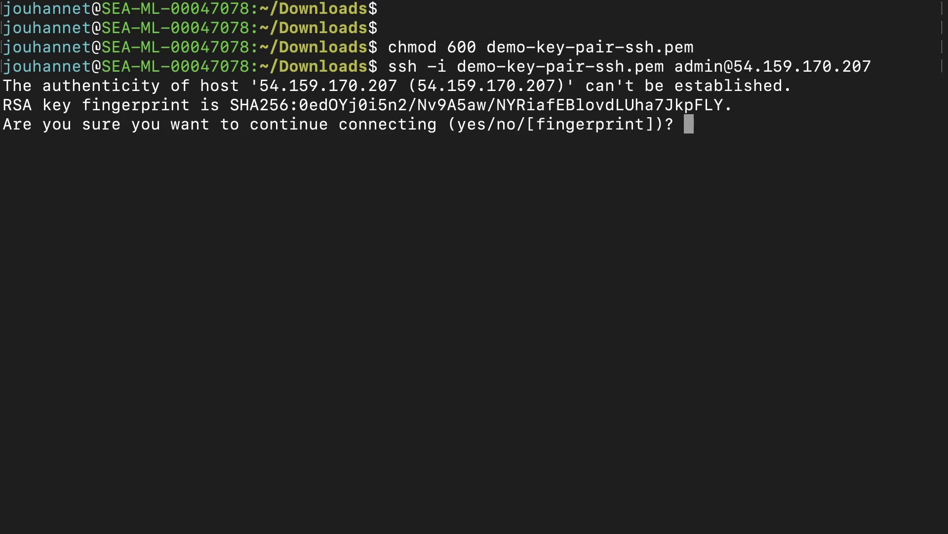
type("yes")
key("Return")
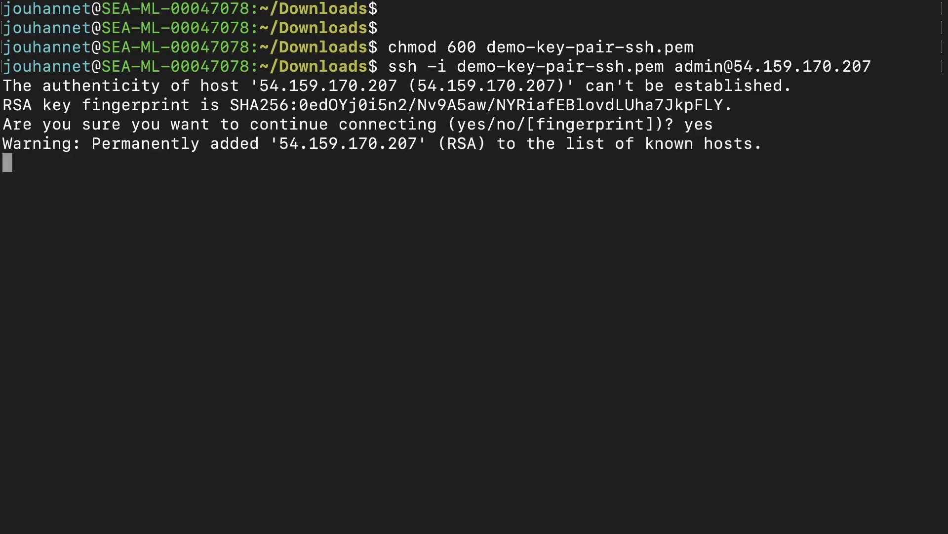
type("bash")
key("Return")
type("/config/cl")
Step: Run /config/cloud/setup-dcd.sh with the BIG-IQ password and follow /var/log/setup.log
key("Tab")
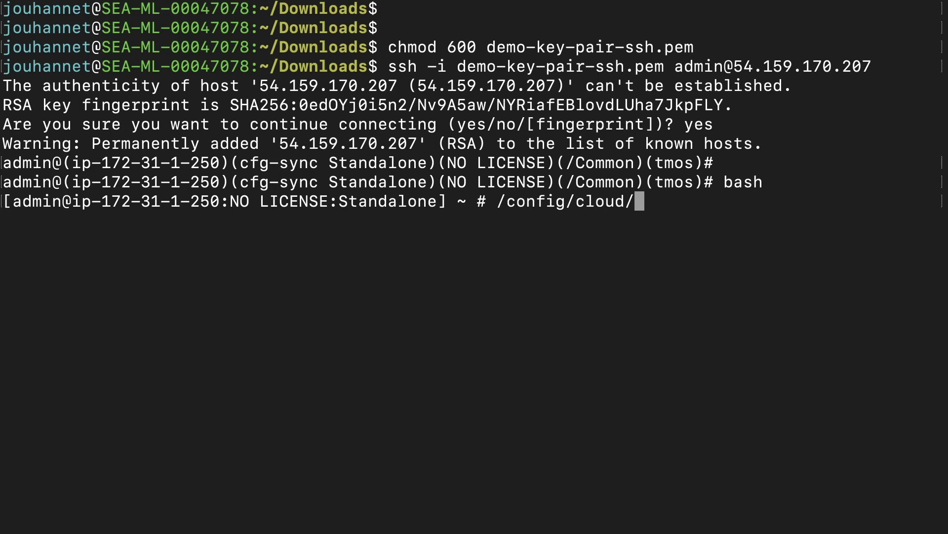
type("s")
key("Tab")
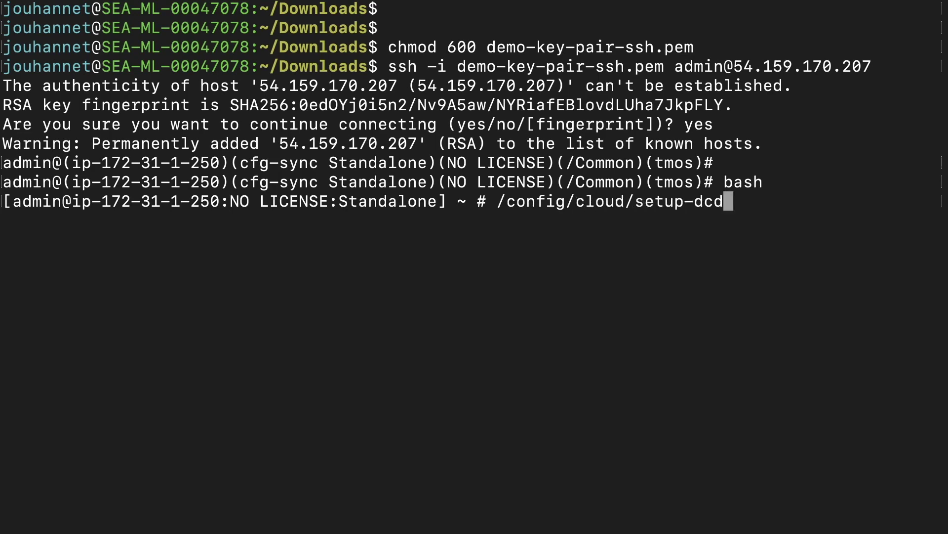
type(".")
key("Tab")
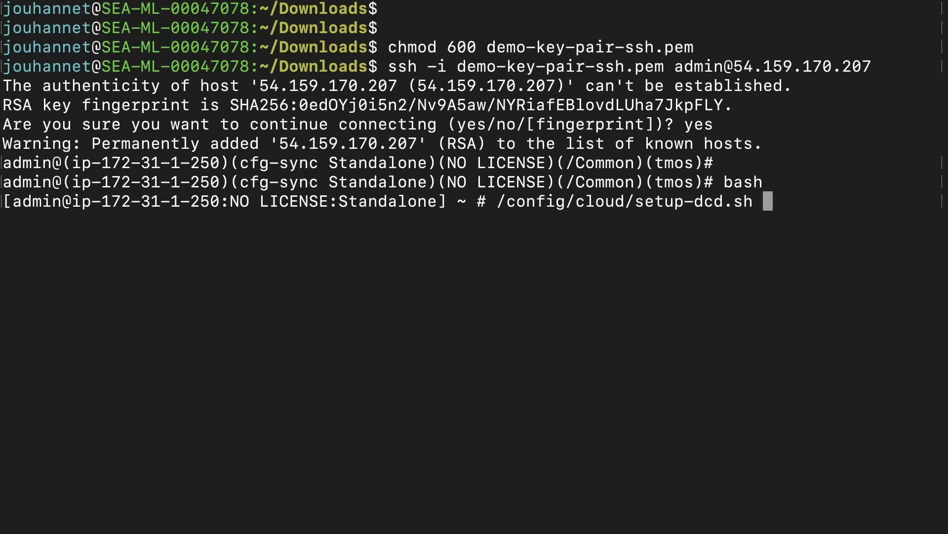
key("Return")
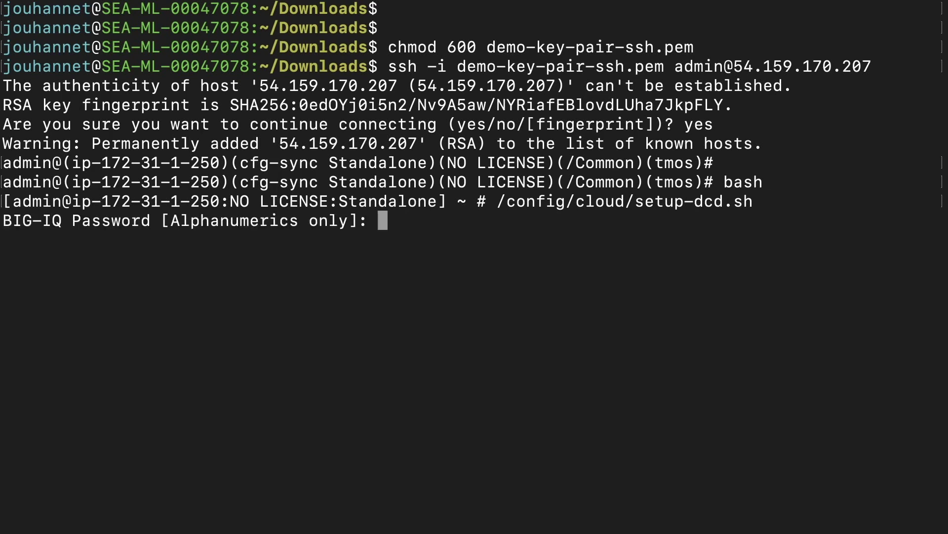
key("Return")
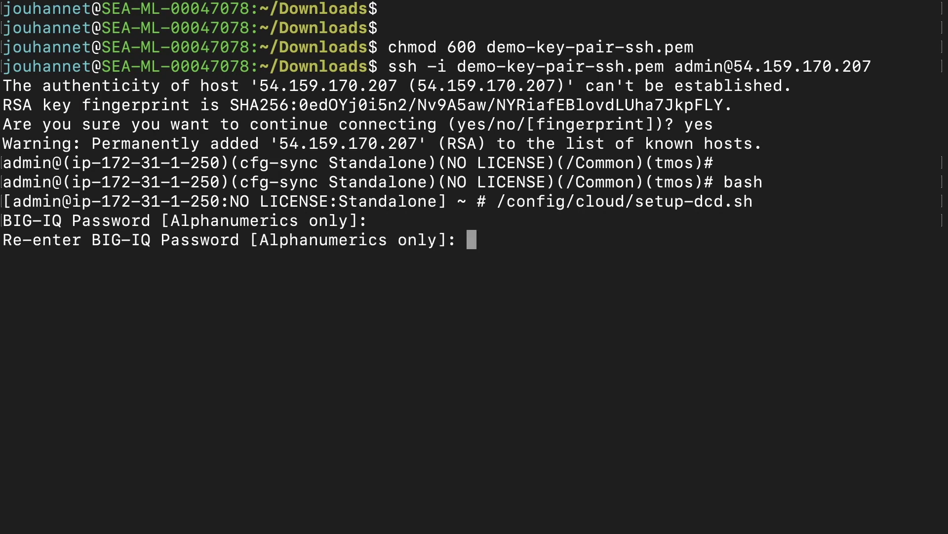
key("Return")
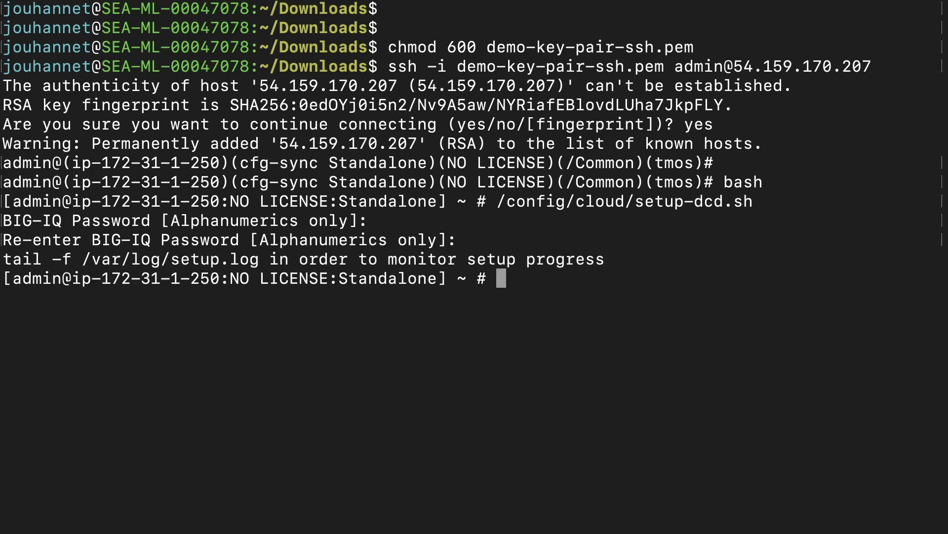
type("tail -f /var/log/setup.log")
key("Return")
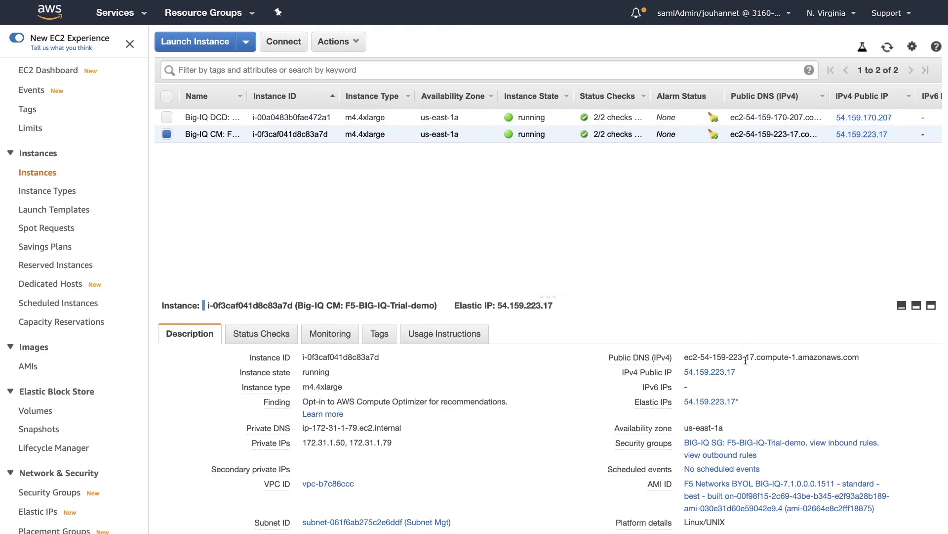
Step: Copy the CM IP 54.159.223.17, SSH into it with the key, and start bash
mouse_move(710, 372)
left_click(745, 374)
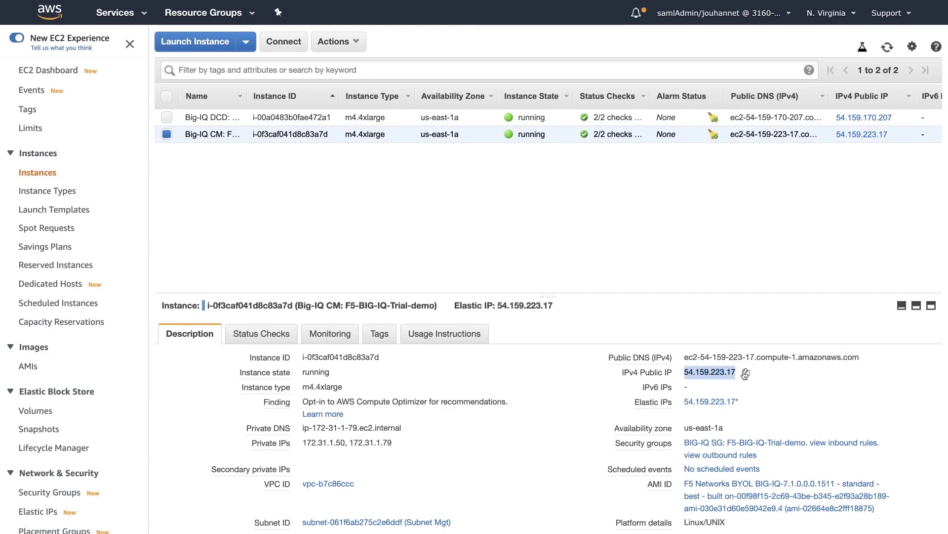
key("Return")
type("yes")
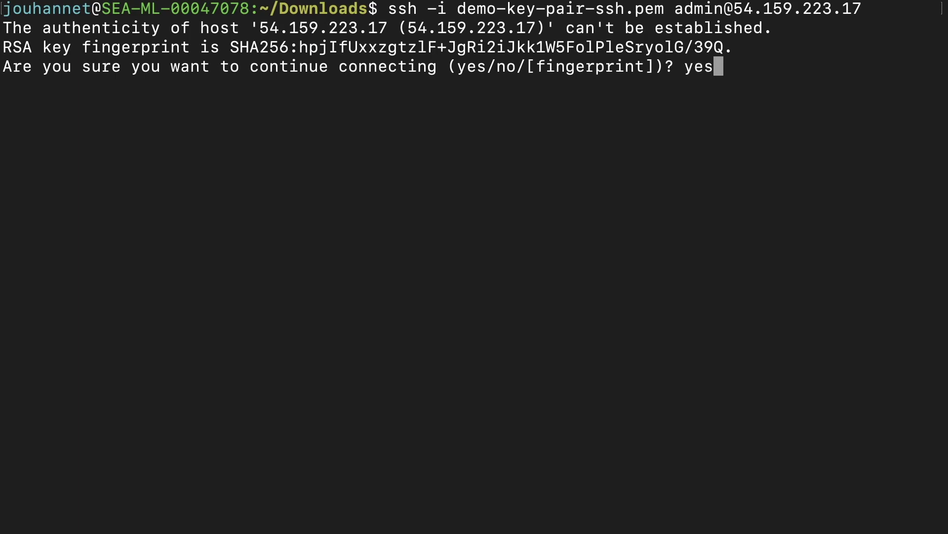
key("Return")
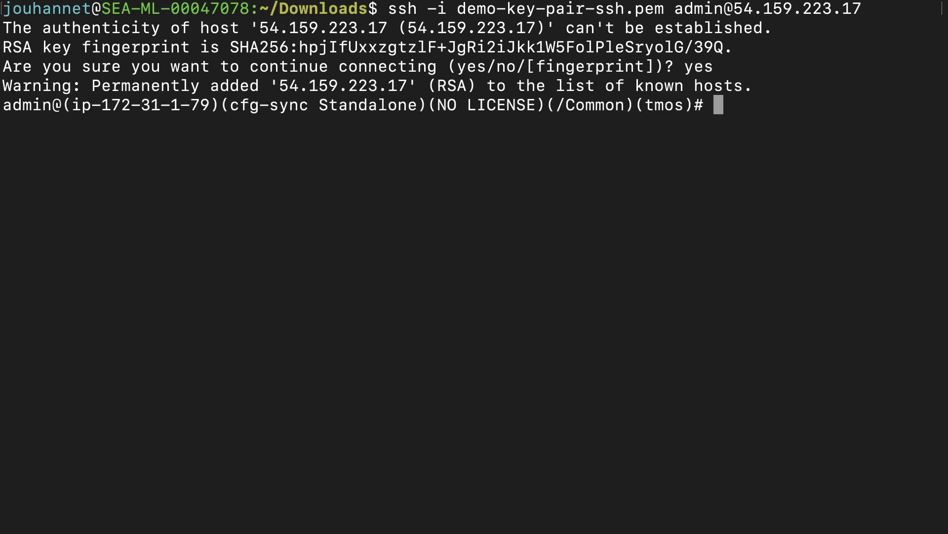
type("bash")
key("Return")
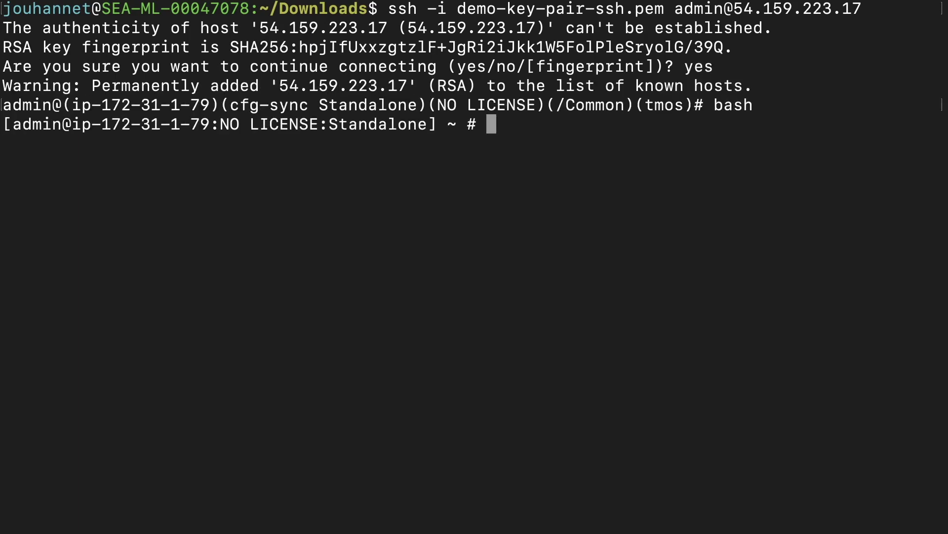
type("/co")
Step: Run /config/cloud/setup-cm.sh with the BIG-IQ password and follow /var/log/setup.log
key("Tab")
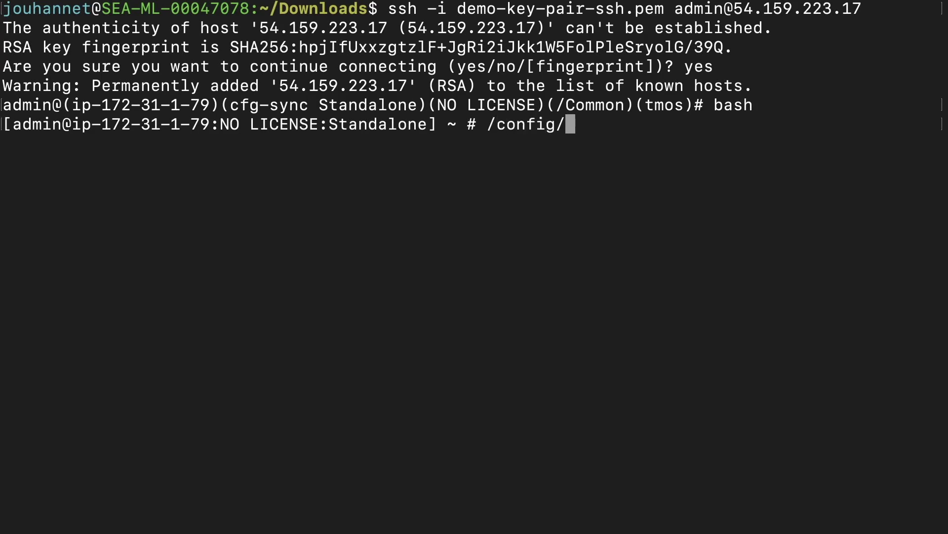
type("cl")
key("Tab")
type("se")
key("Tab")
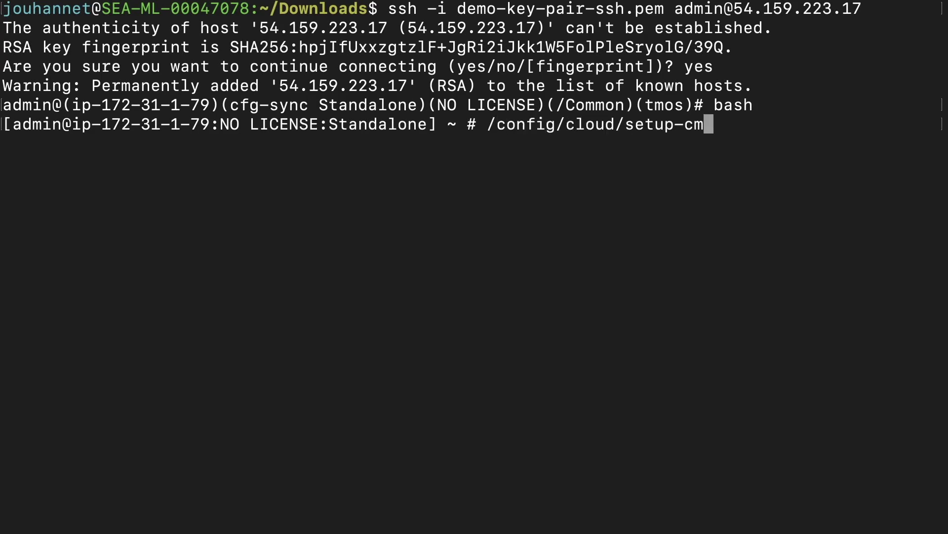
type(".")
key("Tab")
key("Return")
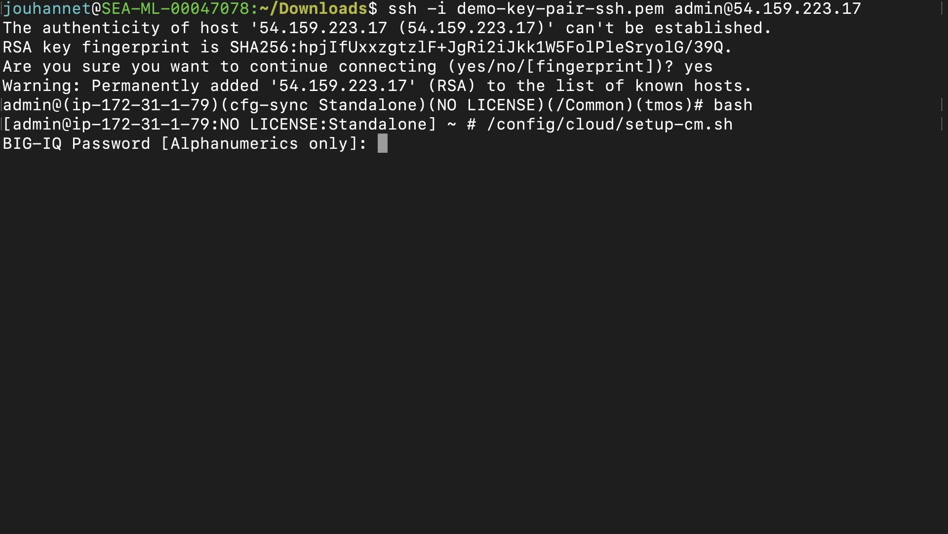
key("Return")
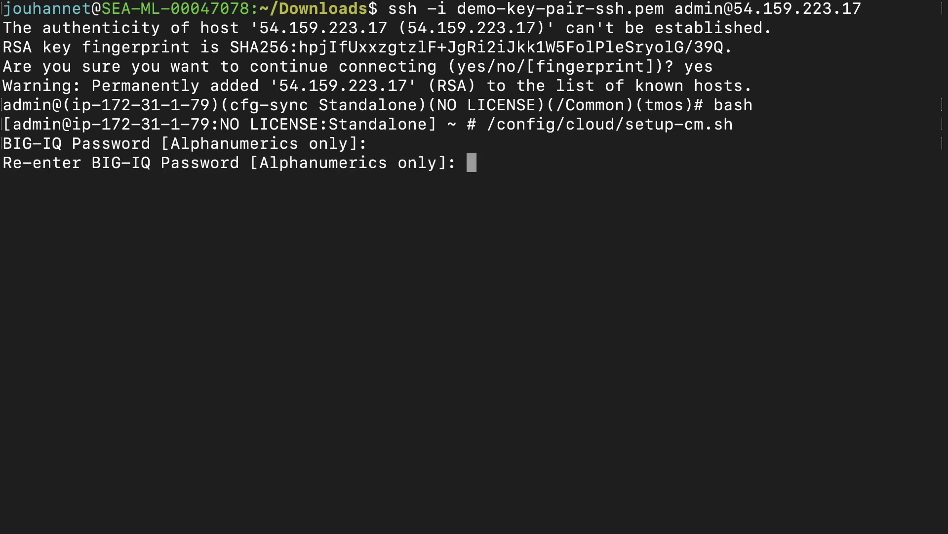
key("Return")
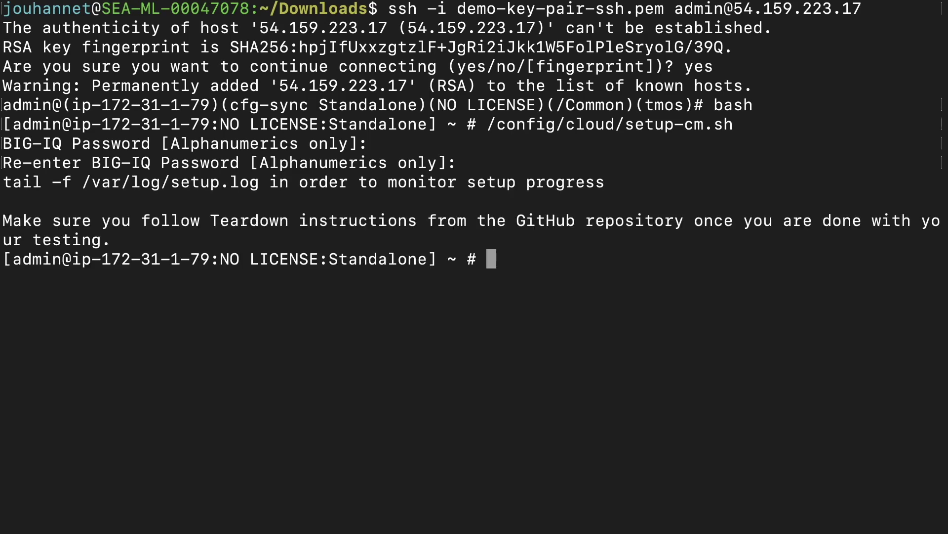
type("tail -f")
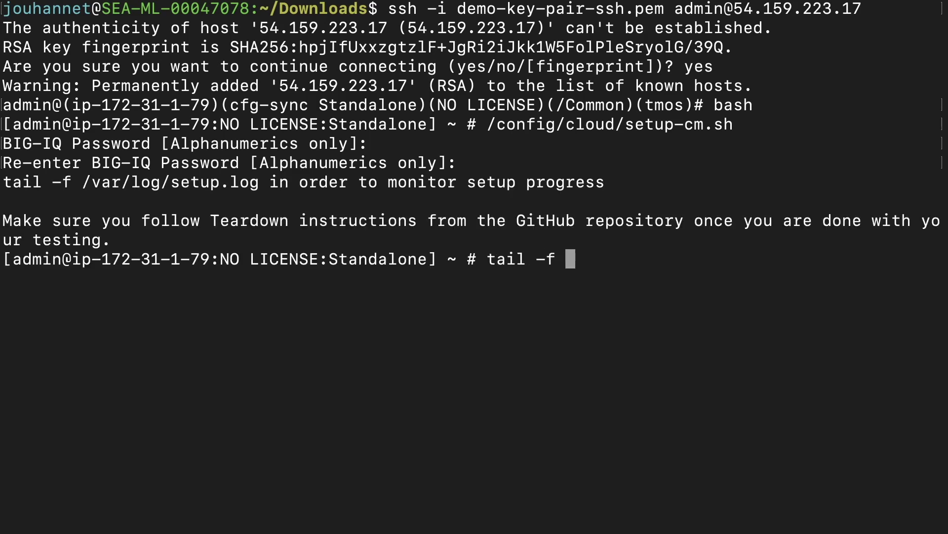
type("/var/log/setup")
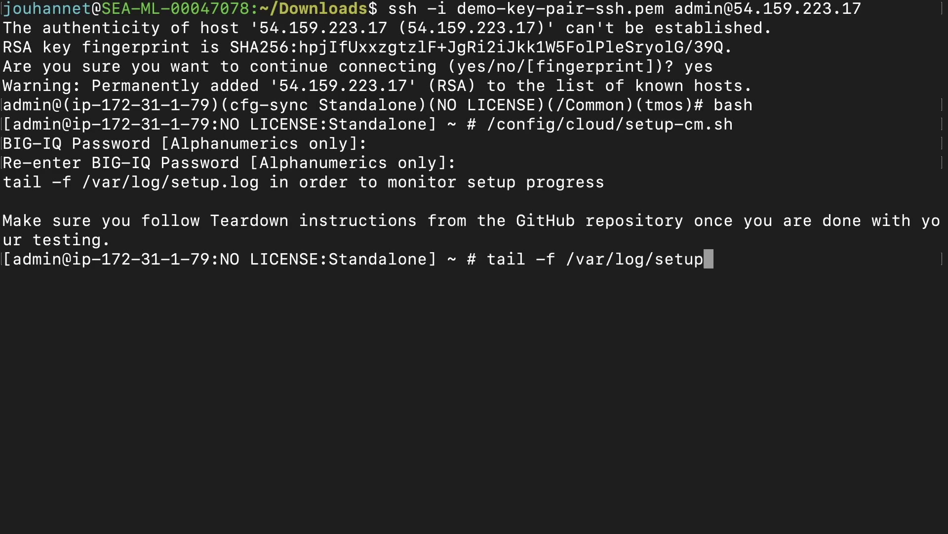
type(".log")
key("Return")
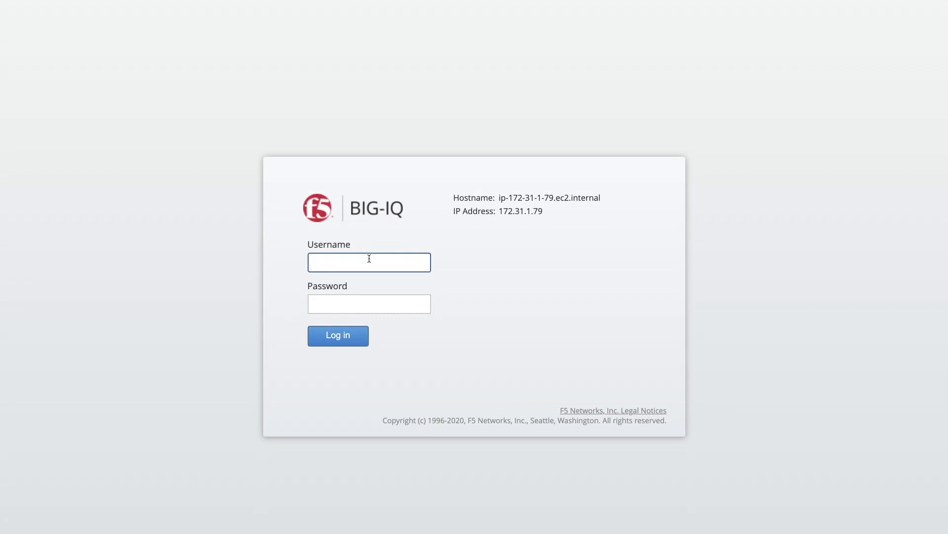
type("adm")
type("in")
Step: Log in to BIG-IQ as admin with the password
key("Tab")
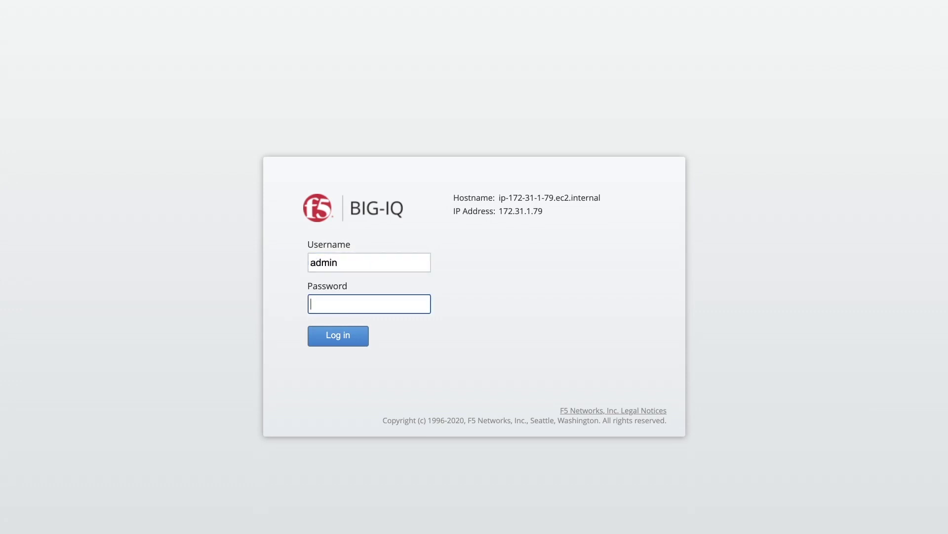
type("************")
key("Return")
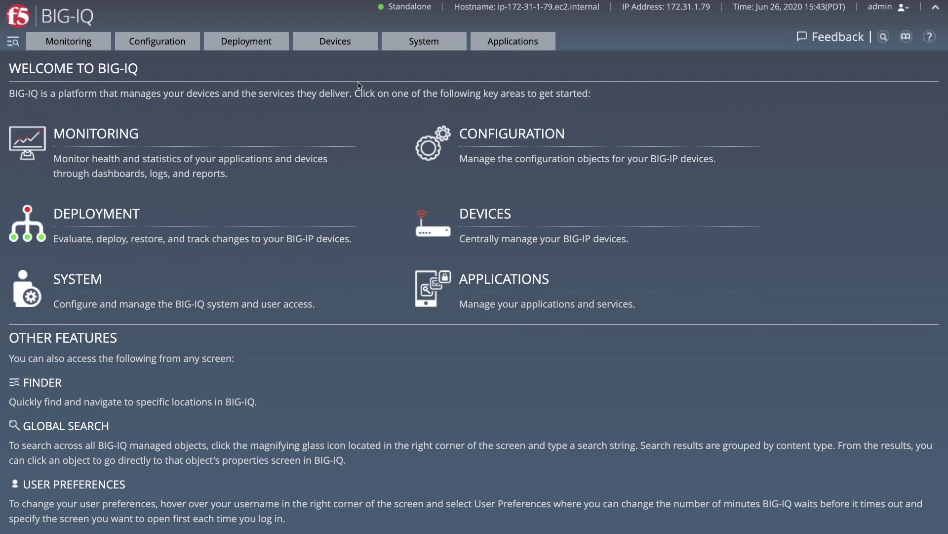
Step: Open the Add Device form from the empty BIG-IP Devices inventory under Devices
left_click(344, 44)
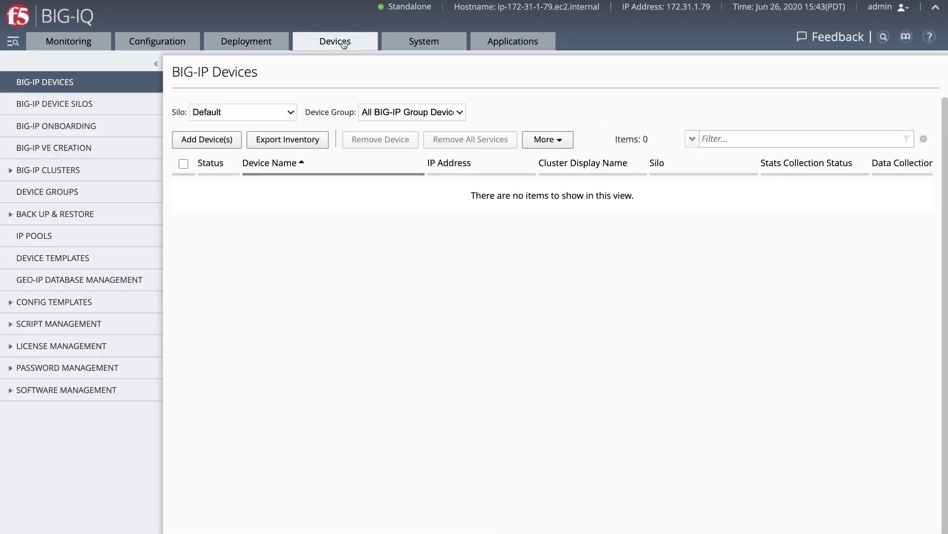
left_click(227, 144)
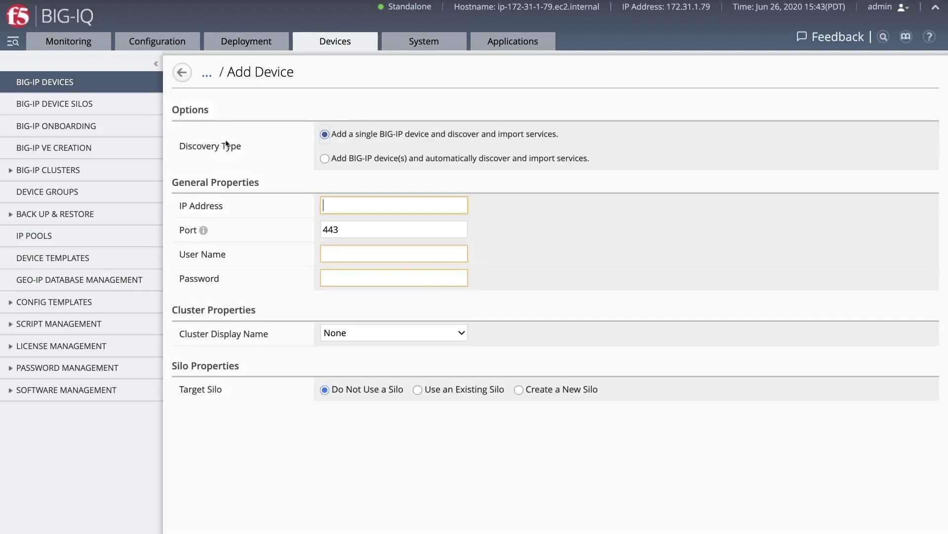